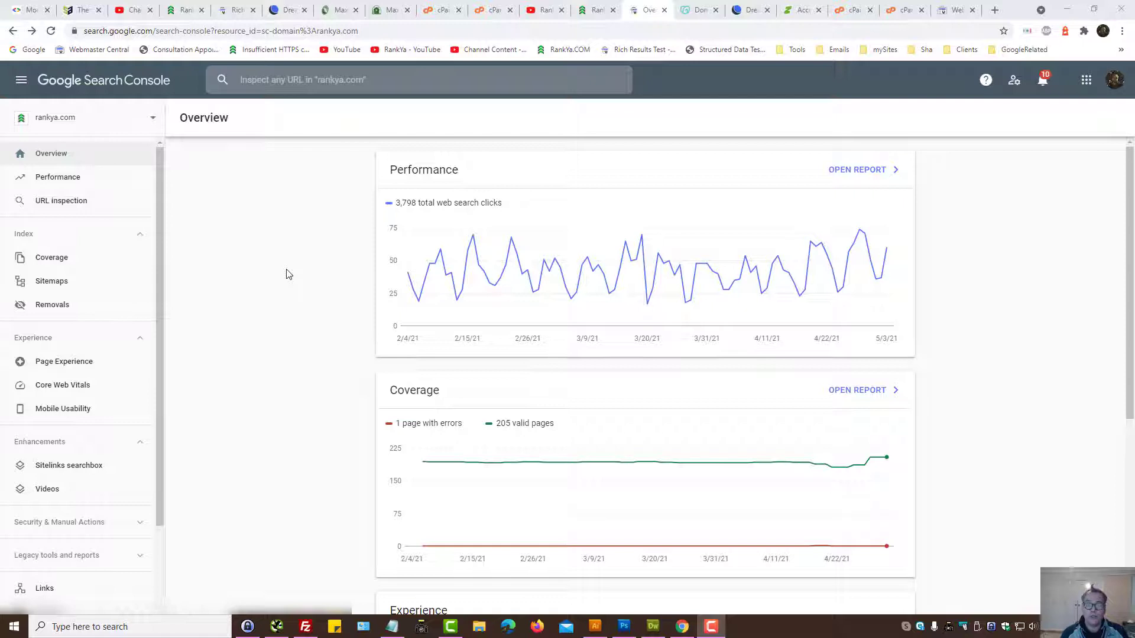
Begin adding a new Domain property and paste the domain name into its field
{"action": "left_click", "coordinate": [152, 119]}
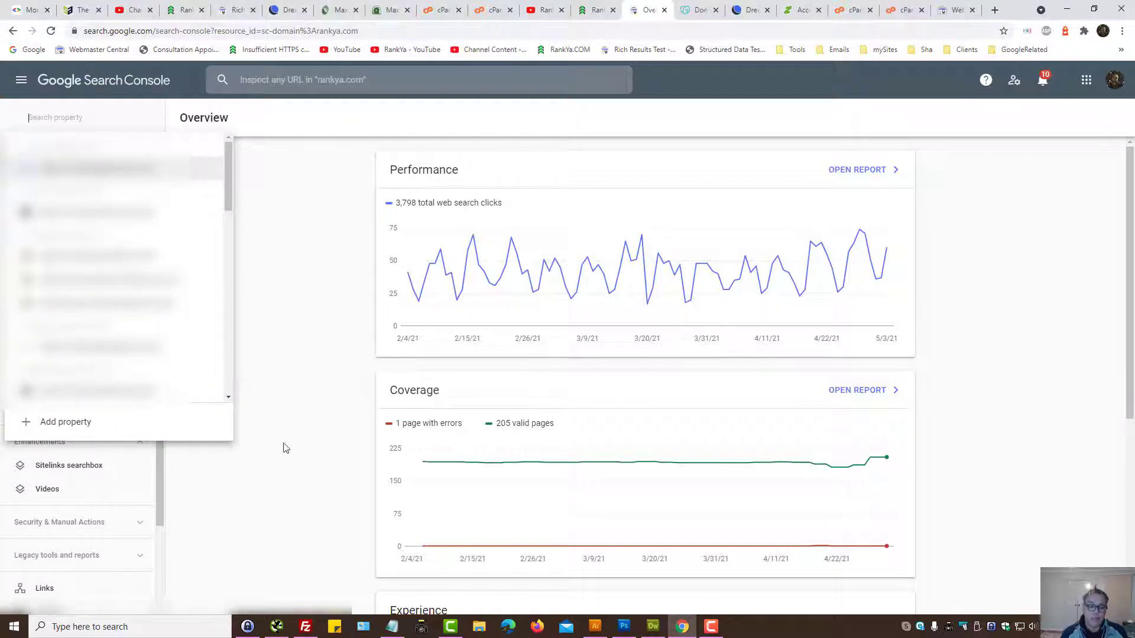
{"action": "left_click", "coordinate": [70, 425]}
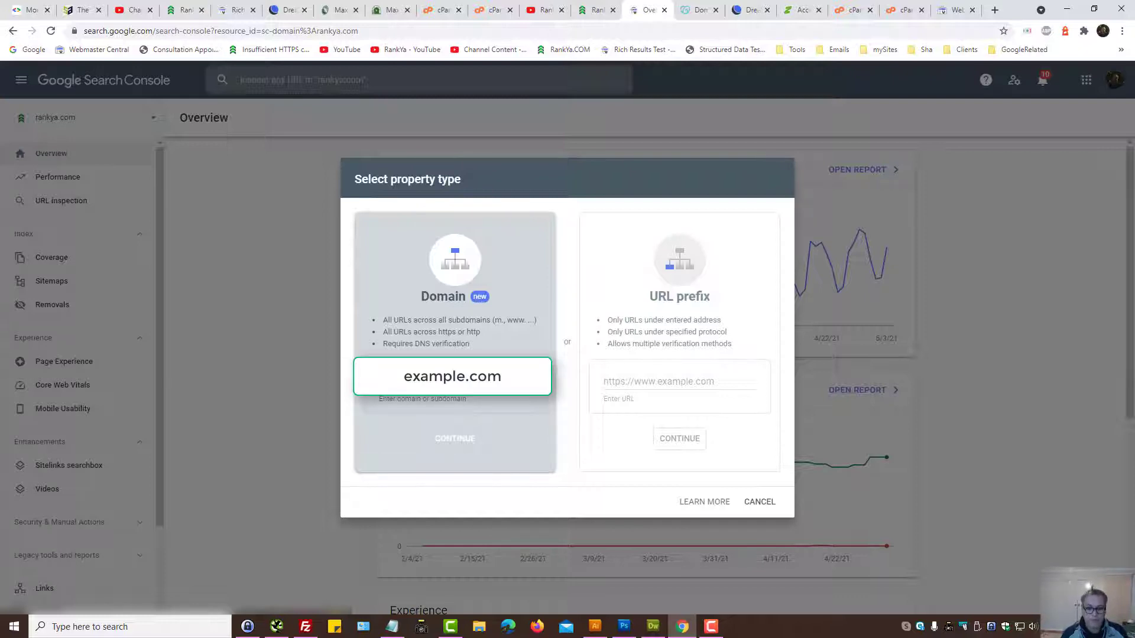
{"action": "key", "text": "ctrl+v"}
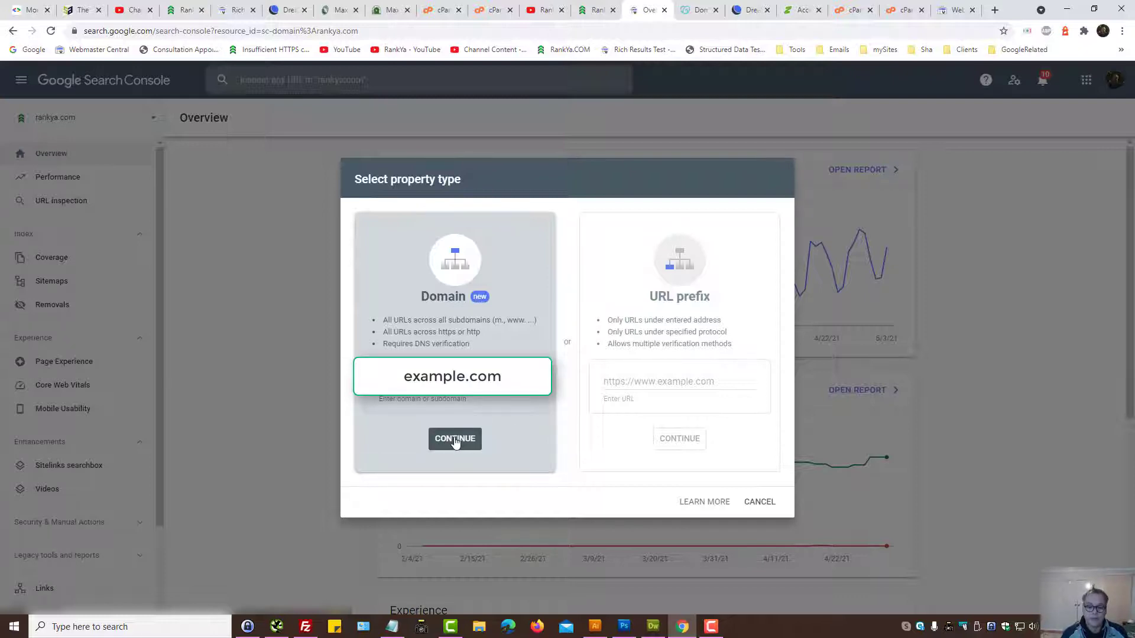
Continue with the Domain property and copy its TXT verification record to the clipboard
{"action": "left_click", "coordinate": [464, 441]}
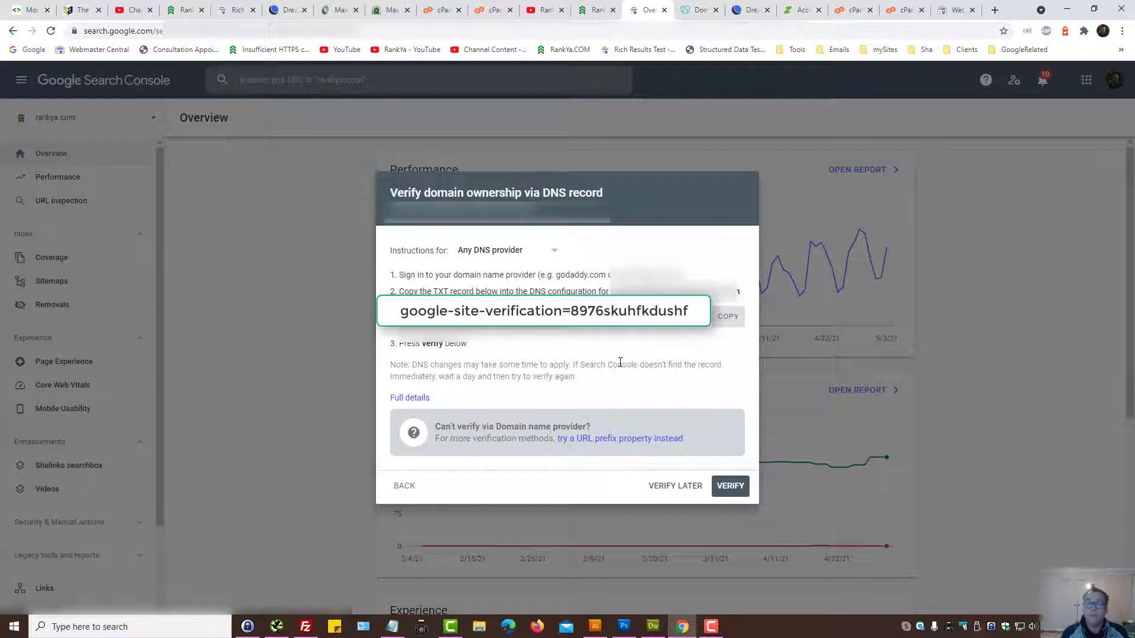
{"action": "left_click", "coordinate": [731, 319]}
{"action": "left_click", "coordinate": [725, 320]}
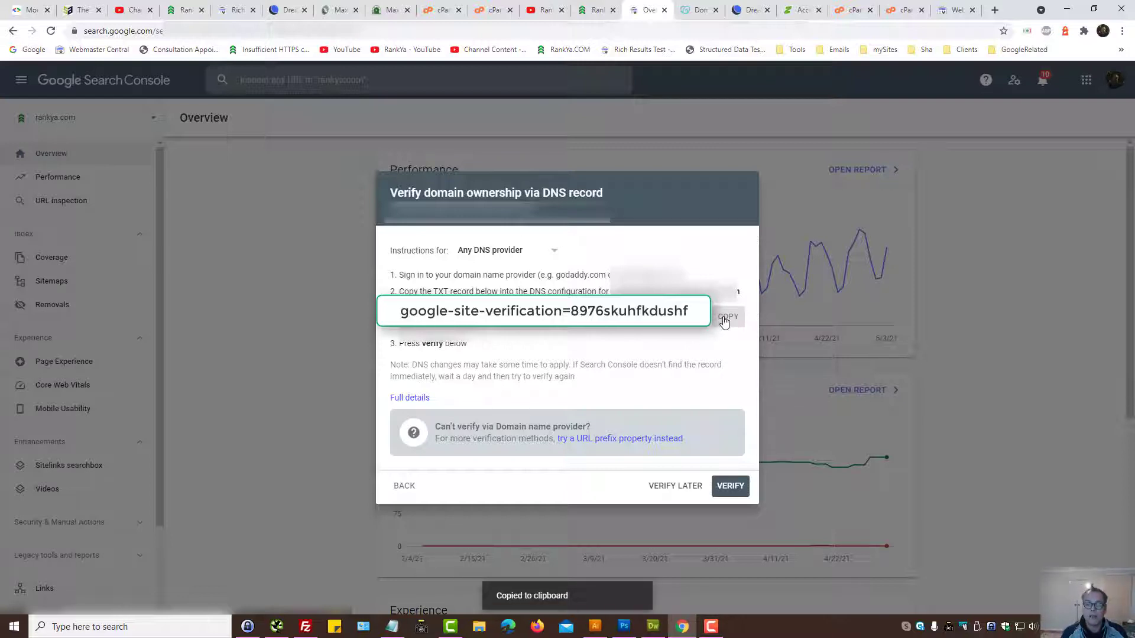
Review GoDaddy's DNS records after dismissing the unfinished new record entry
{"action": "left_click", "coordinate": [699, 4]}
{"action": "left_click", "coordinate": [766, 548]}
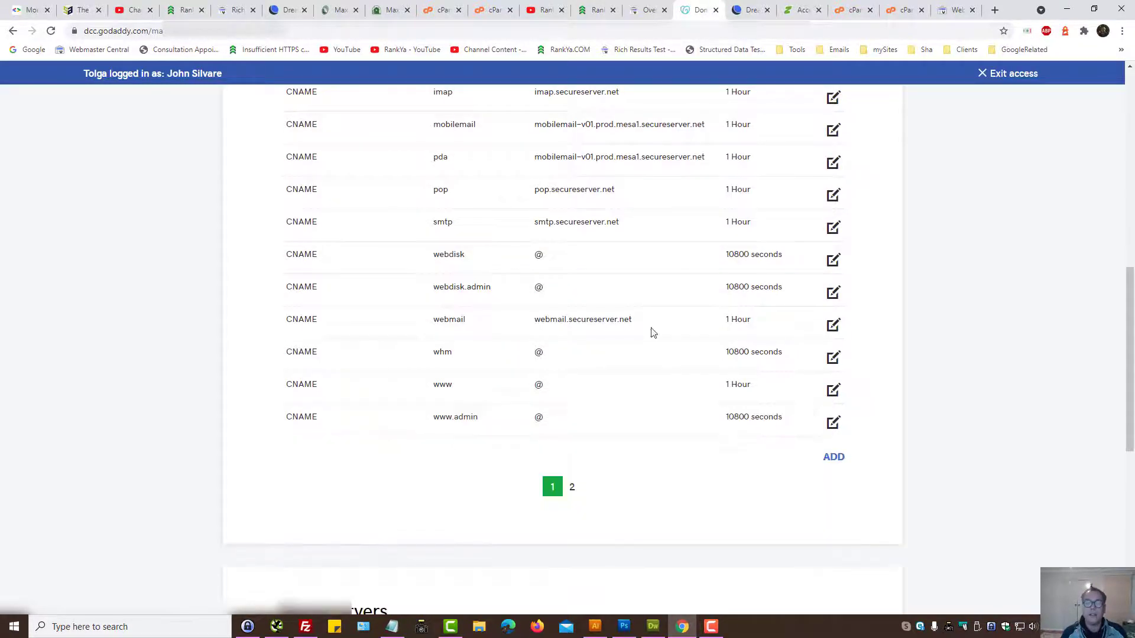
{"action": "scroll", "coordinate": [653, 332], "scroll_direction": "up", "scroll_amount": 6}
{"action": "scroll", "coordinate": [631, 346], "scroll_direction": "up", "scroll_amount": 4}
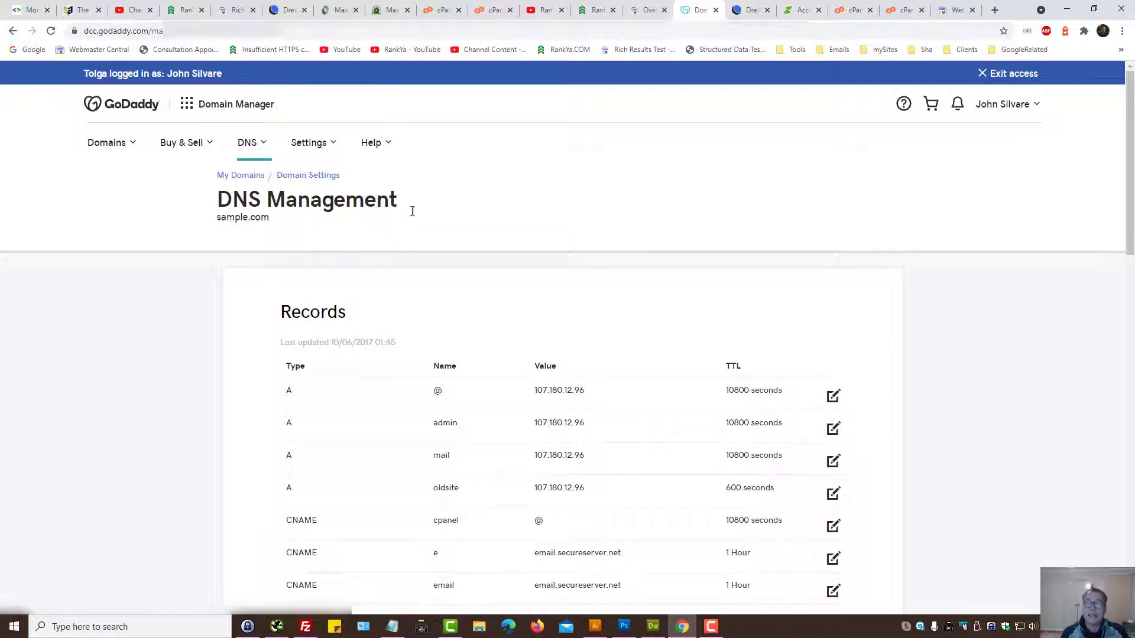
Compare DreamHost's DNS records, ending on the Crazy Domains DNS settings page
{"action": "left_click", "coordinate": [753, 8]}
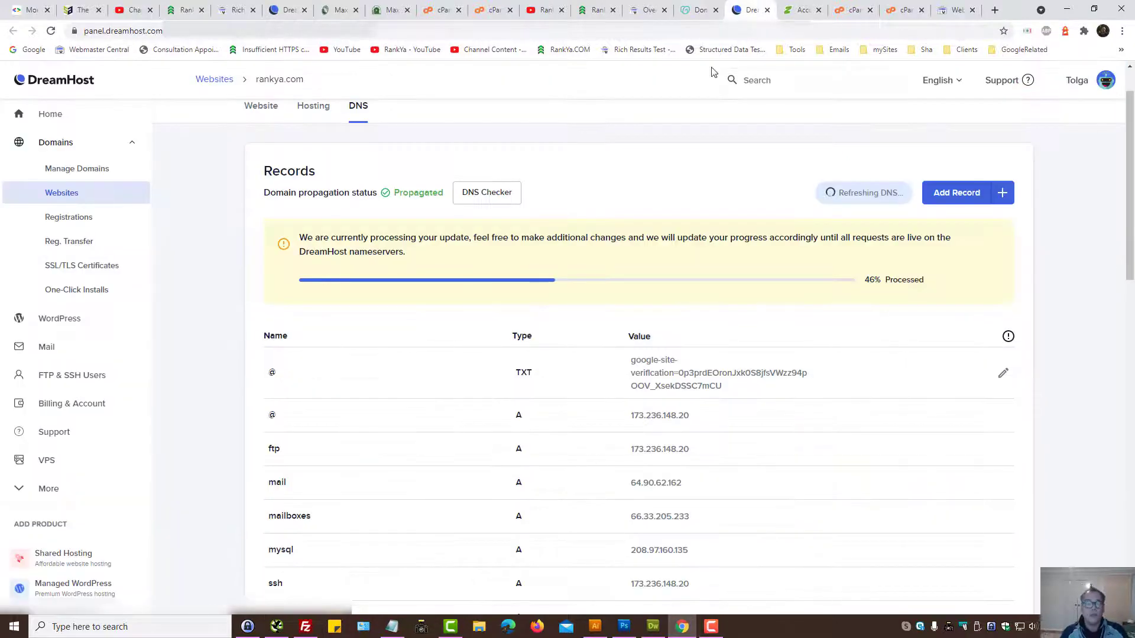
{"action": "scroll", "coordinate": [635, 230], "scroll_direction": "down", "scroll_amount": 1}
{"action": "scroll", "coordinate": [632, 242], "scroll_direction": "down", "scroll_amount": 3}
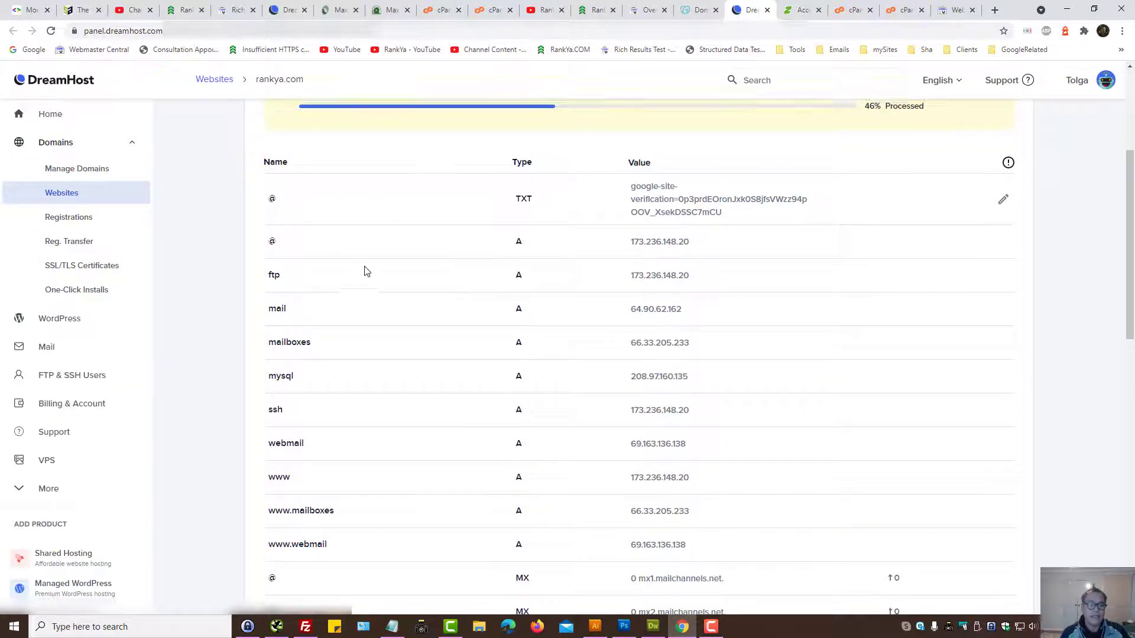
{"action": "scroll", "coordinate": [364, 236], "scroll_direction": "up", "scroll_amount": 4}
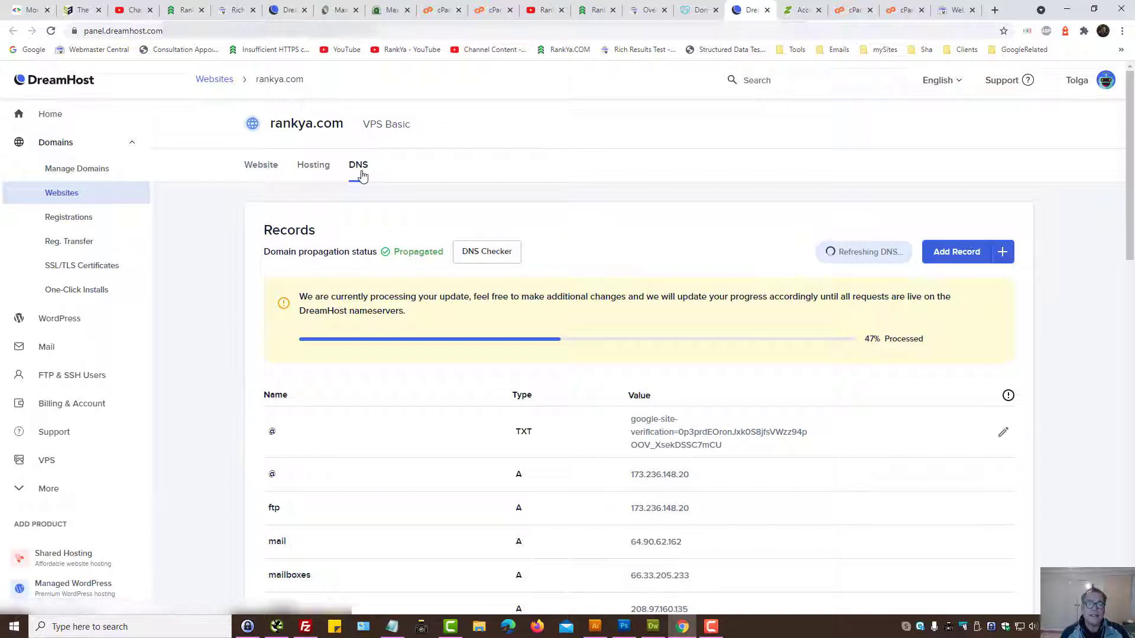
{"action": "left_click", "coordinate": [802, 9]}
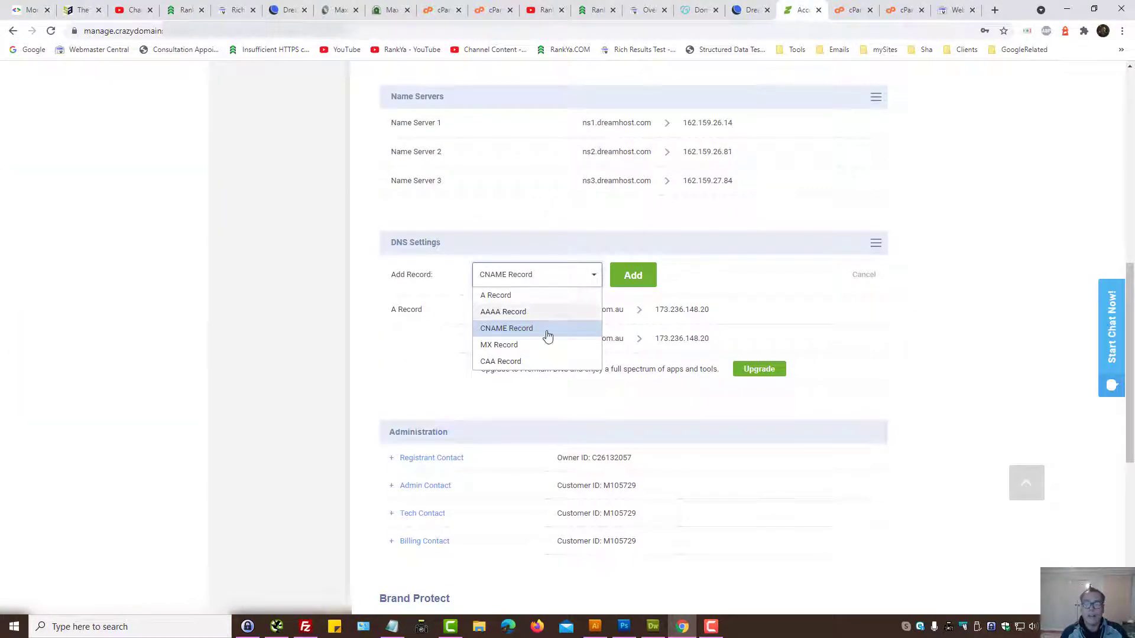
{"action": "scroll", "coordinate": [866, 337], "scroll_direction": "up", "scroll_amount": 5}
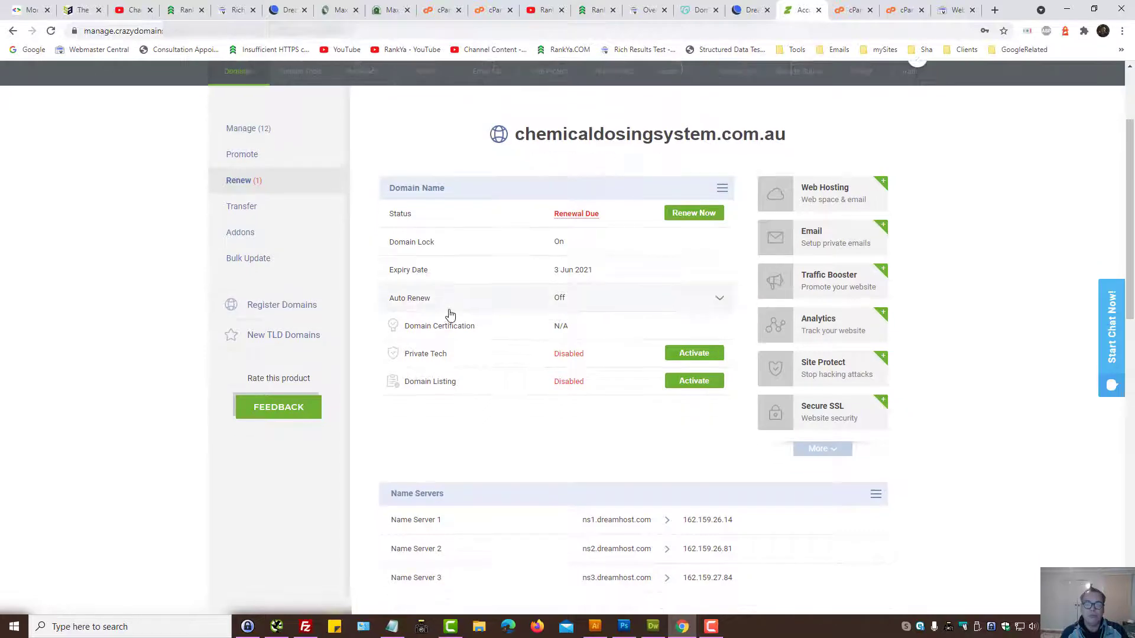
{"action": "scroll", "coordinate": [469, 348], "scroll_direction": "up", "scroll_amount": 3}
{"action": "scroll", "coordinate": [468, 347], "scroll_direction": "down", "scroll_amount": 4}
{"action": "scroll", "coordinate": [502, 361], "scroll_direction": "down", "scroll_amount": 4}
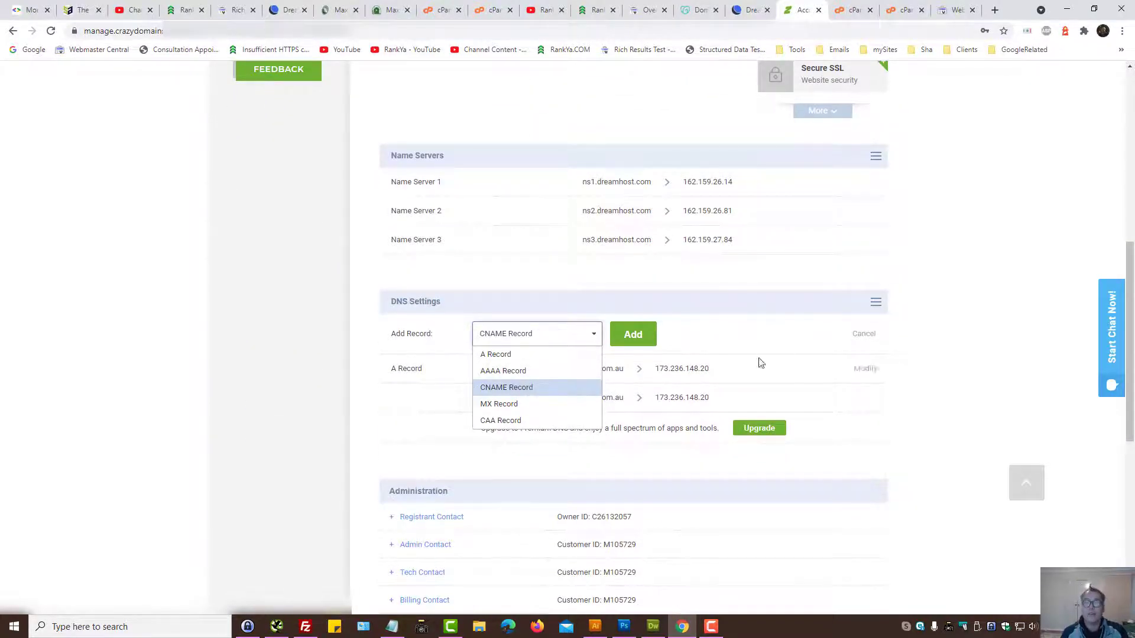
{"action": "key", "text": "Escape"}
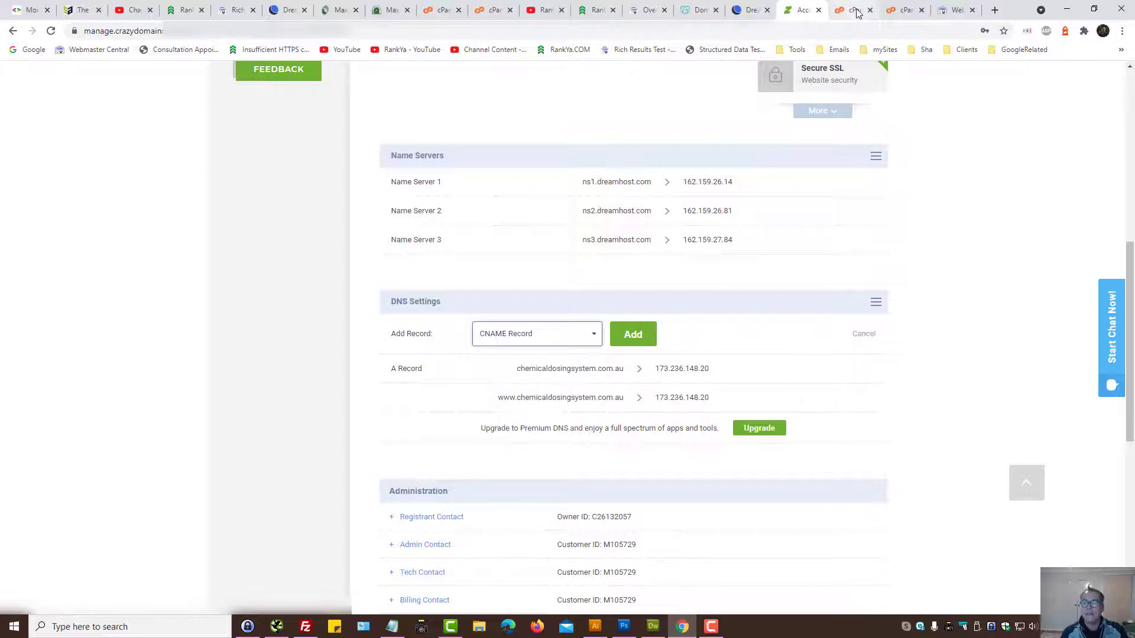
Look over the cPanel dashboard and its Zone Editor listing the domain
{"action": "left_click", "coordinate": [854, 10]}
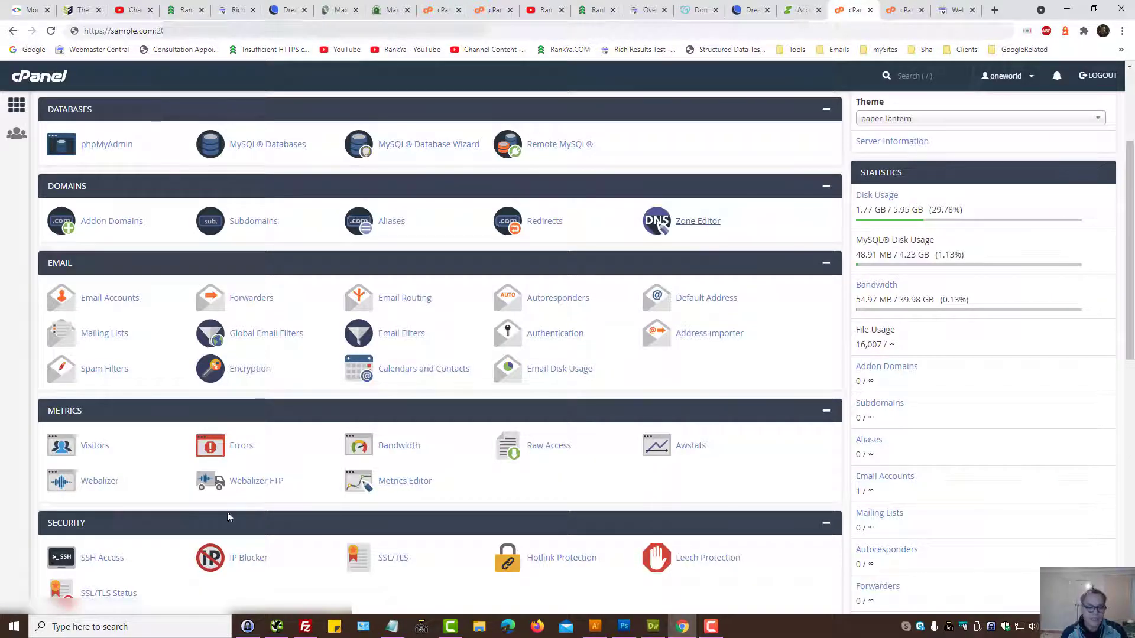
{"action": "scroll", "coordinate": [480, 409], "scroll_direction": "down", "scroll_amount": 2}
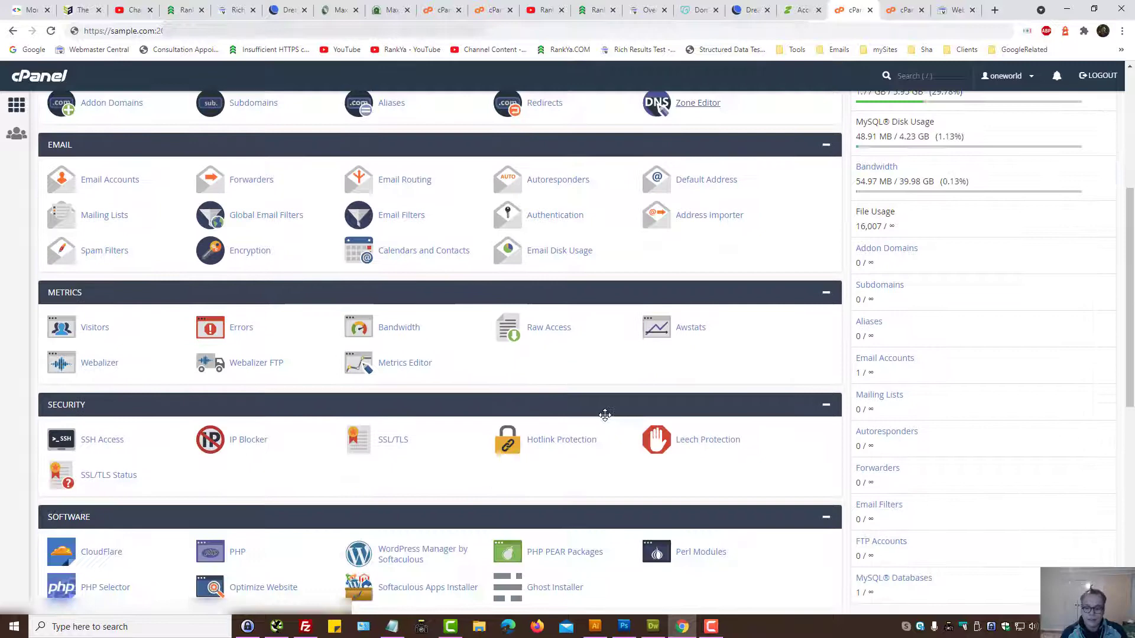
{"action": "scroll", "coordinate": [602, 414], "scroll_direction": "up", "scroll_amount": 3}
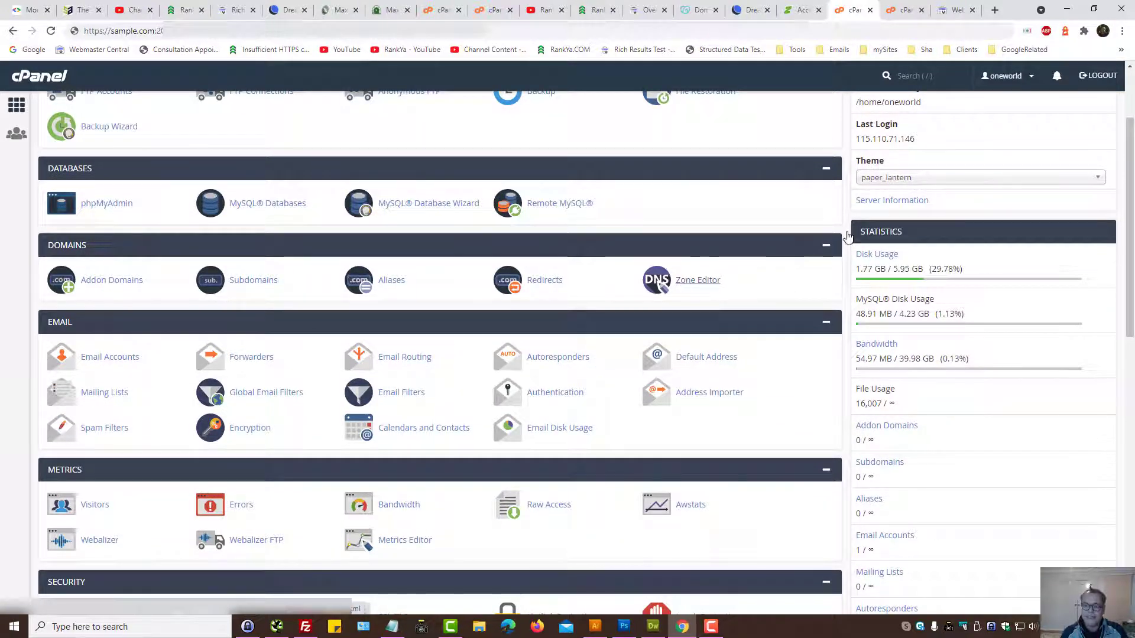
{"action": "left_click", "coordinate": [898, 4]}
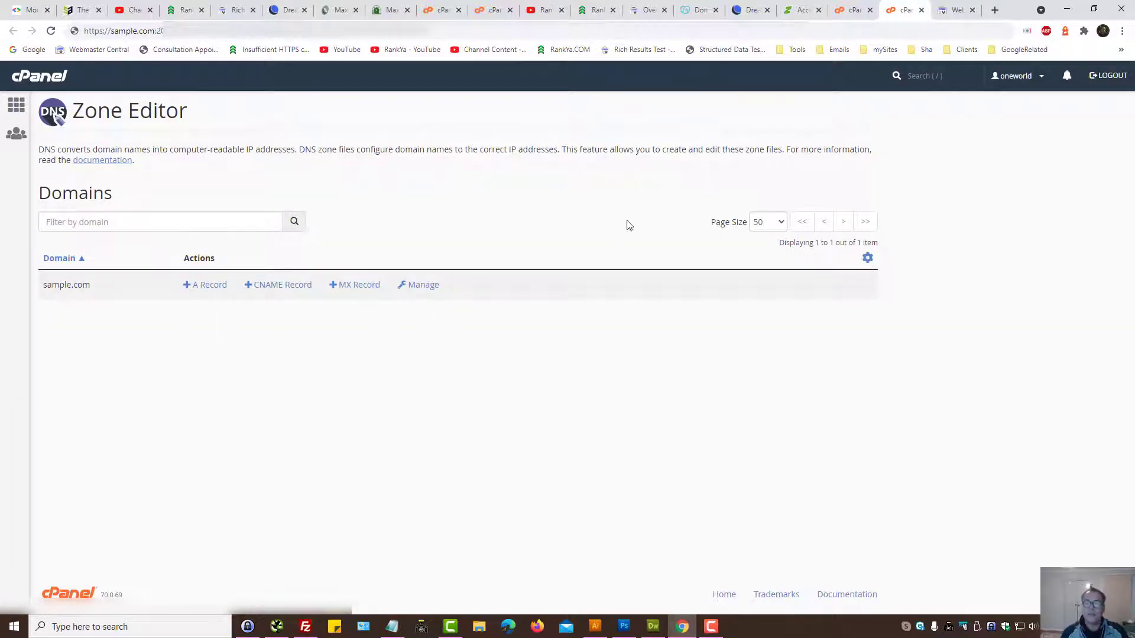
Recopy the verification code from Search Console and return to GoDaddy's DNS records
{"action": "left_click", "coordinate": [638, 10]}
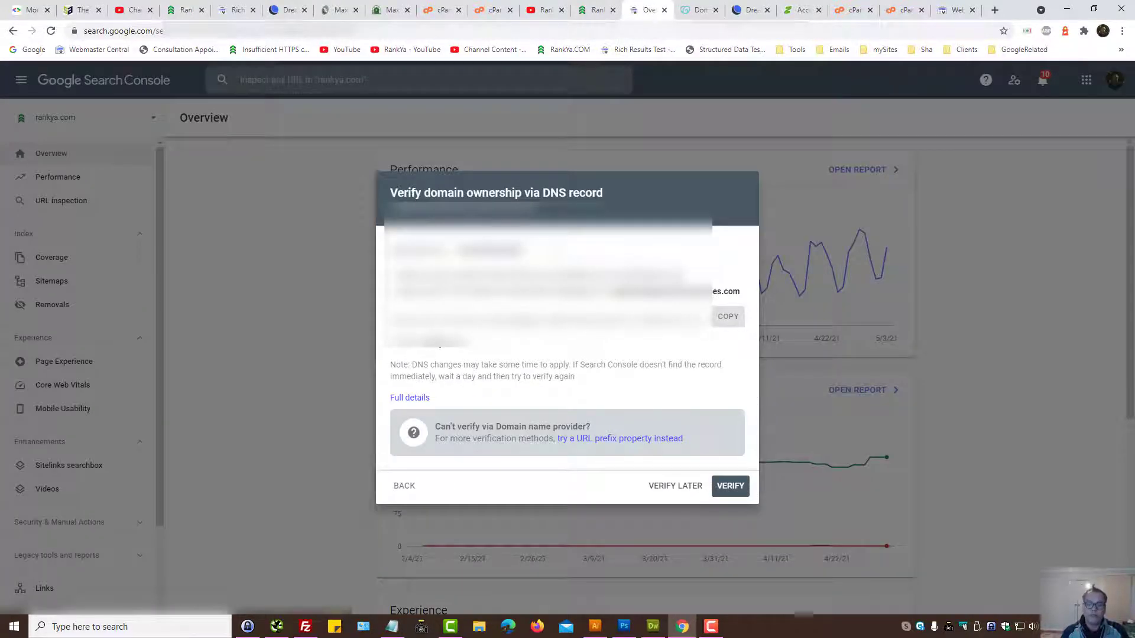
{"action": "triple_click", "coordinate": [516, 321]}
{"action": "right_click", "coordinate": [516, 318]}
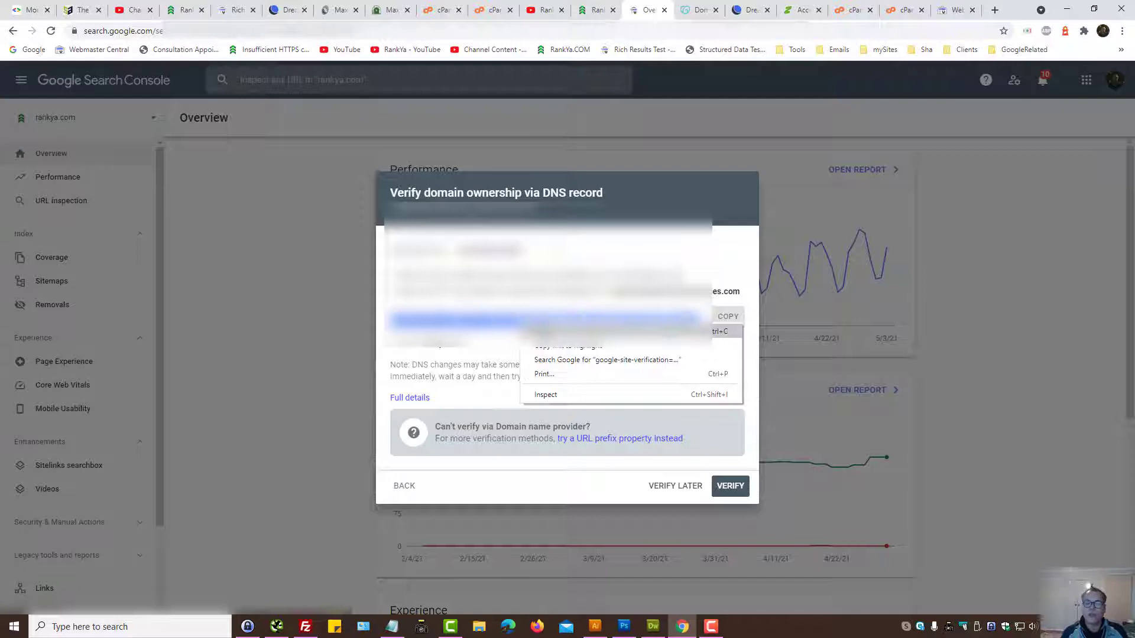
{"action": "left_click", "coordinate": [535, 323]}
{"action": "left_click", "coordinate": [699, 10]}
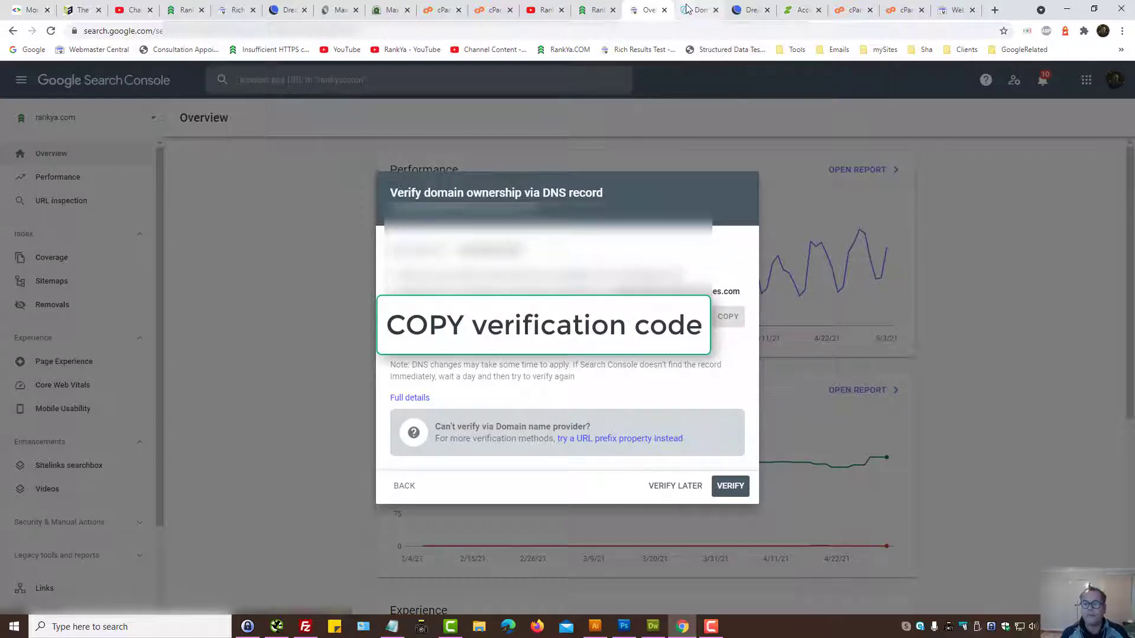
Start a new GoDaddy DNS record and set its type to TXT
{"action": "scroll", "coordinate": [489, 292], "scroll_direction": "down", "scroll_amount": 2}
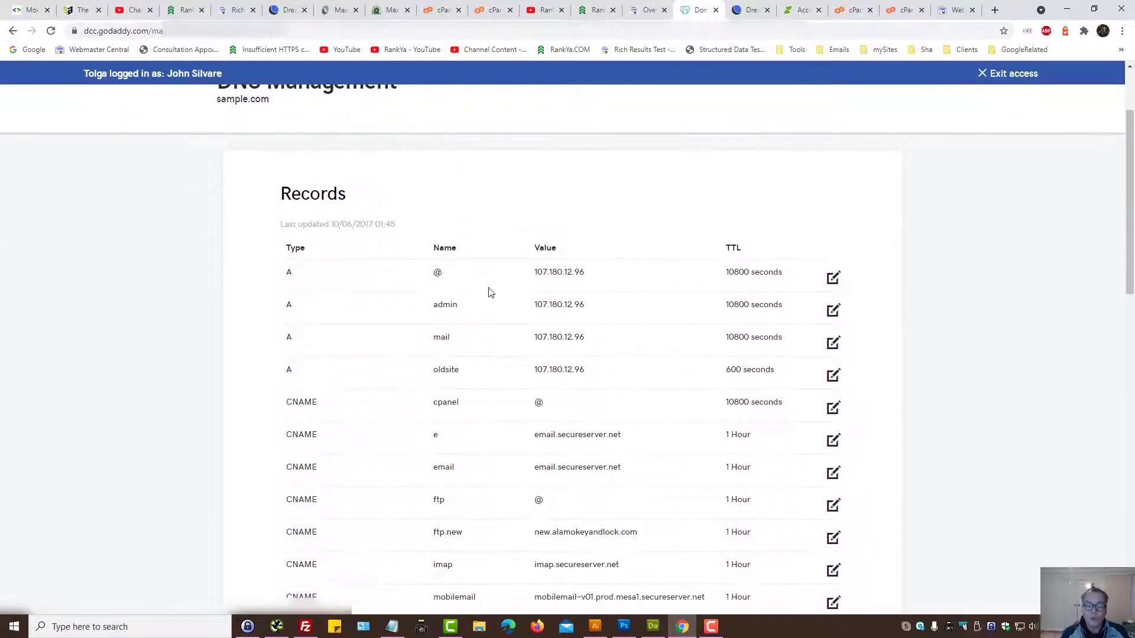
{"action": "scroll", "coordinate": [489, 291], "scroll_direction": "down", "scroll_amount": 6}
{"action": "scroll", "coordinate": [490, 313], "scroll_direction": "down", "scroll_amount": 6}
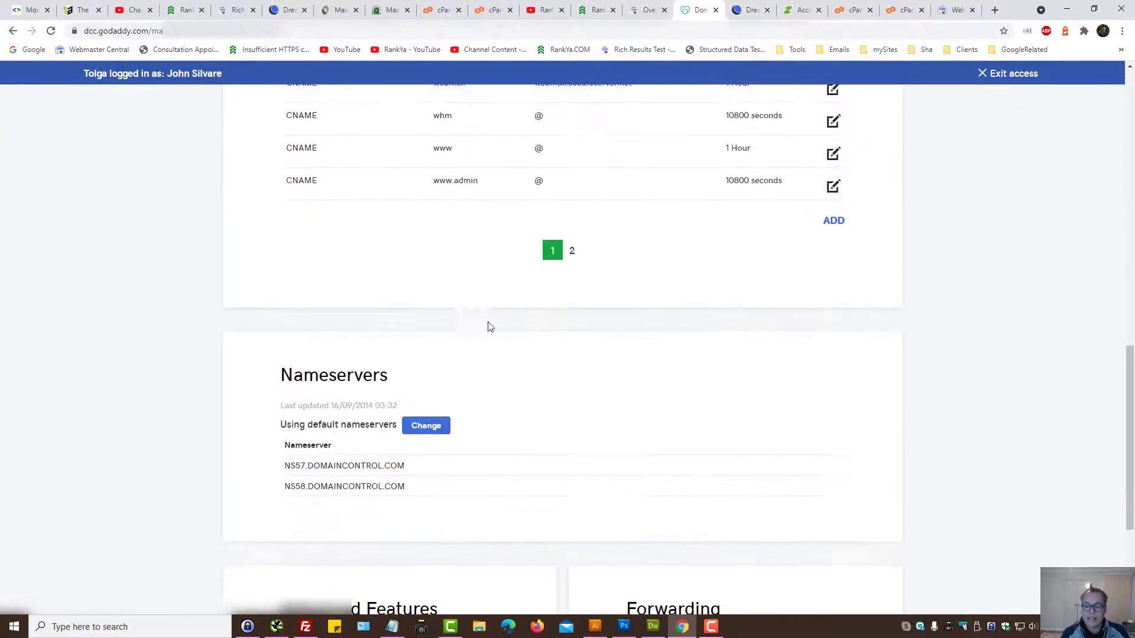
{"action": "left_click", "coordinate": [829, 224]}
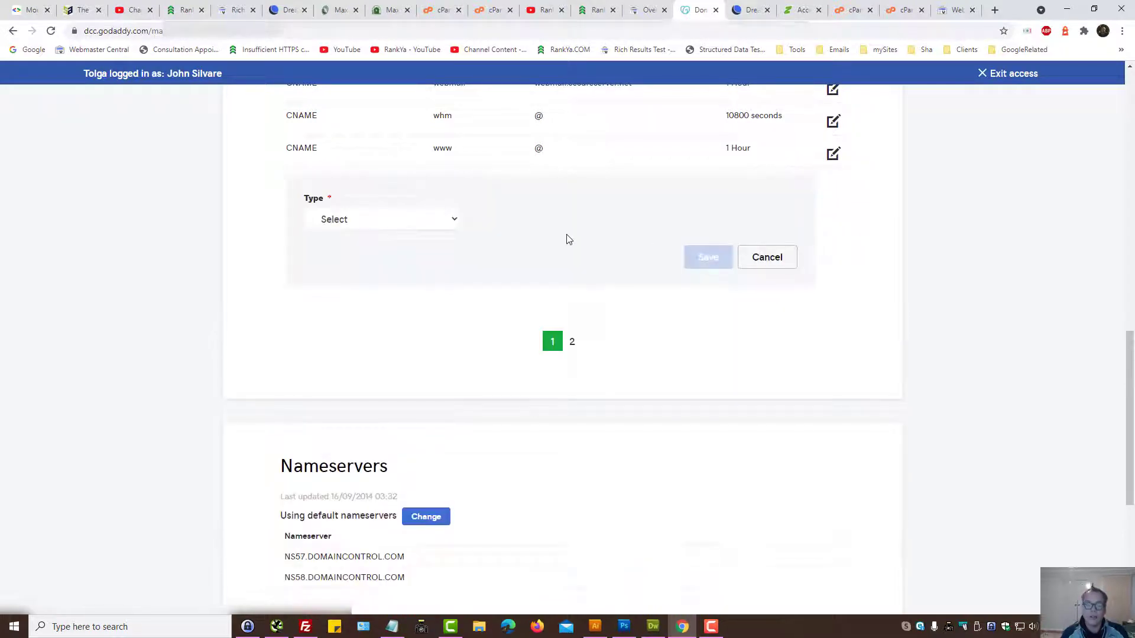
{"action": "scroll", "coordinate": [567, 260], "scroll_direction": "up", "scroll_amount": 2}
{"action": "left_click", "coordinate": [449, 334]}
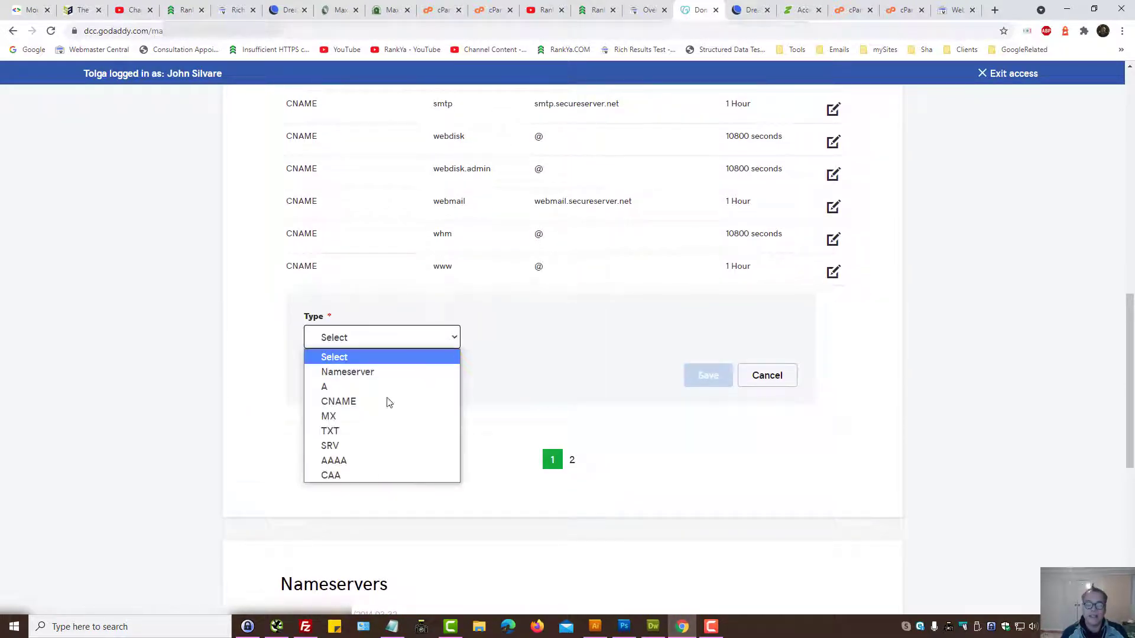
{"action": "left_click", "coordinate": [371, 434]}
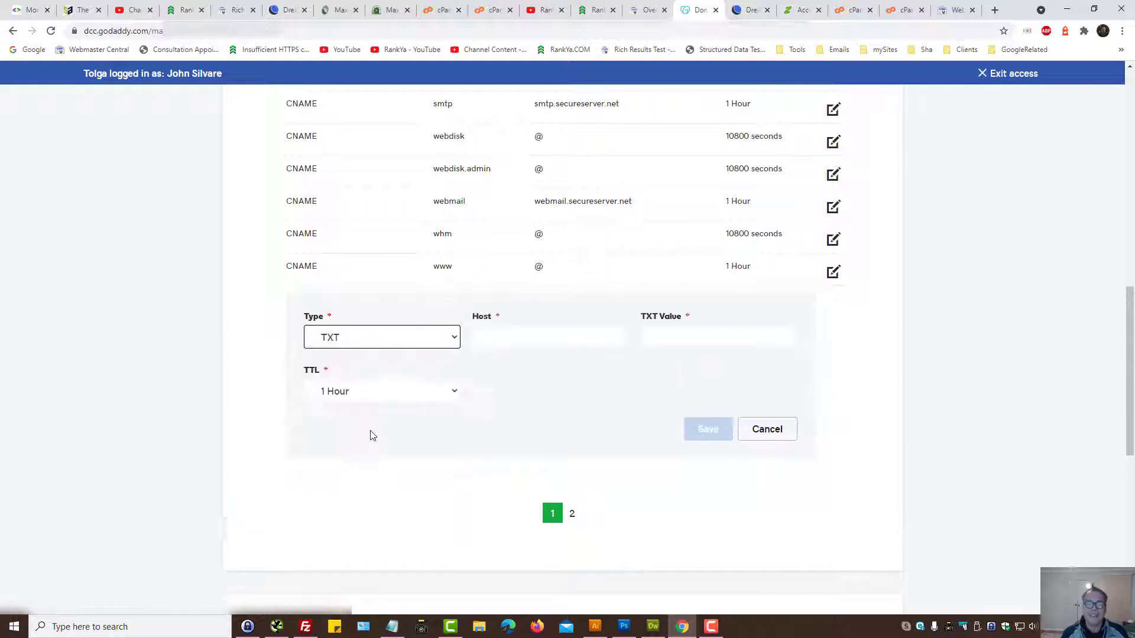
Paste the verification code as the TXT value and enter @ as the host
{"action": "left_click", "coordinate": [662, 340]}
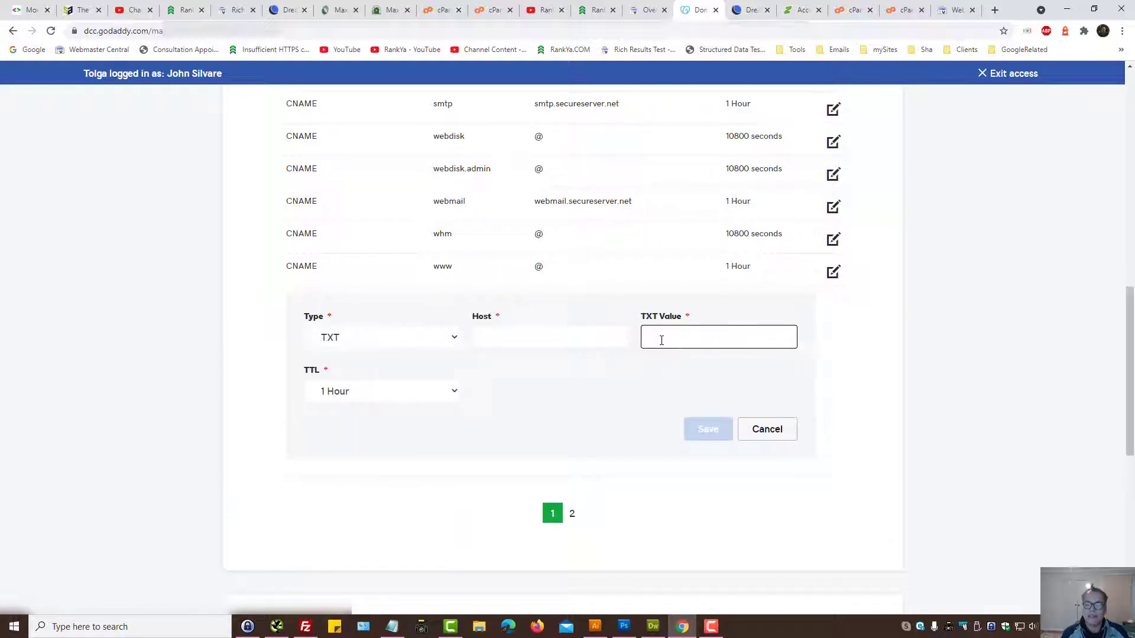
{"action": "right_click", "coordinate": [661, 340]}
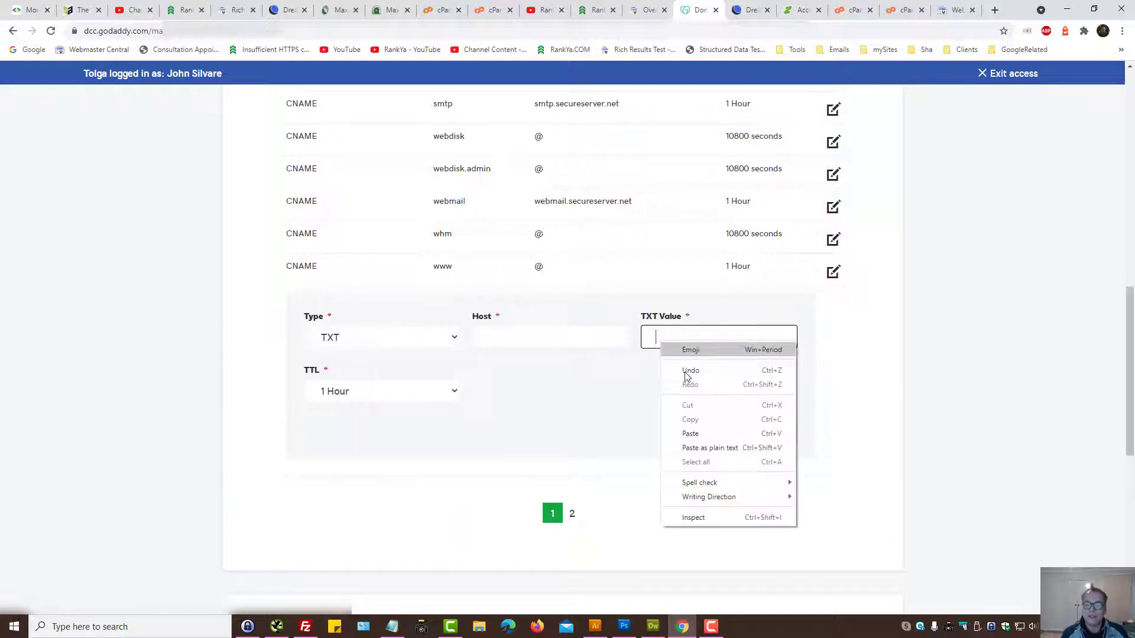
{"action": "left_click", "coordinate": [688, 435]}
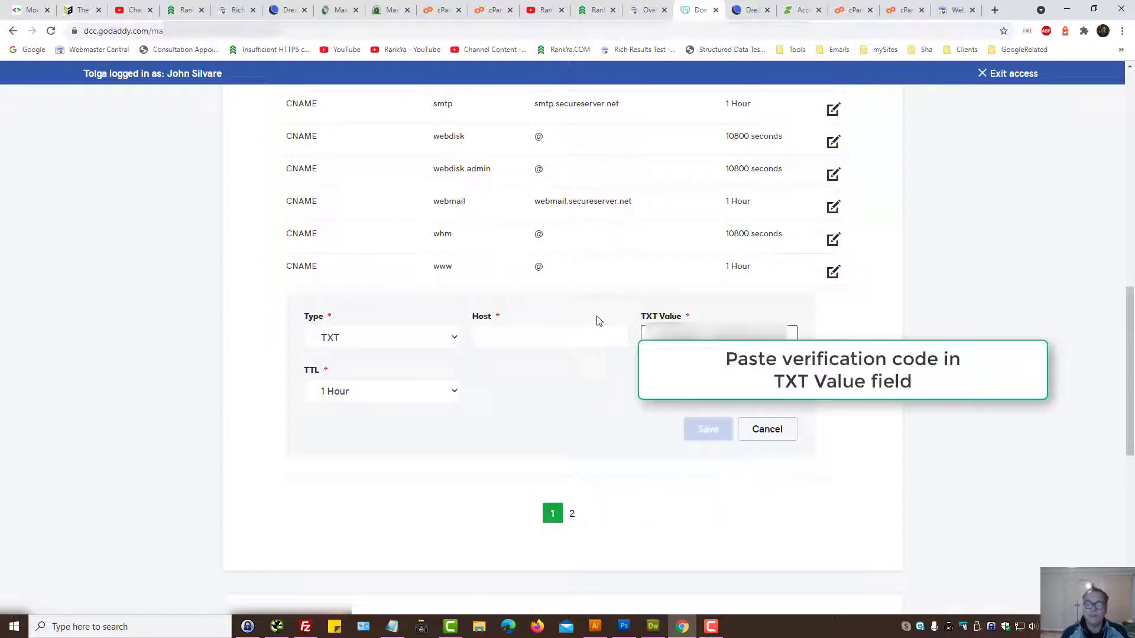
{"action": "left_click", "coordinate": [520, 330]}
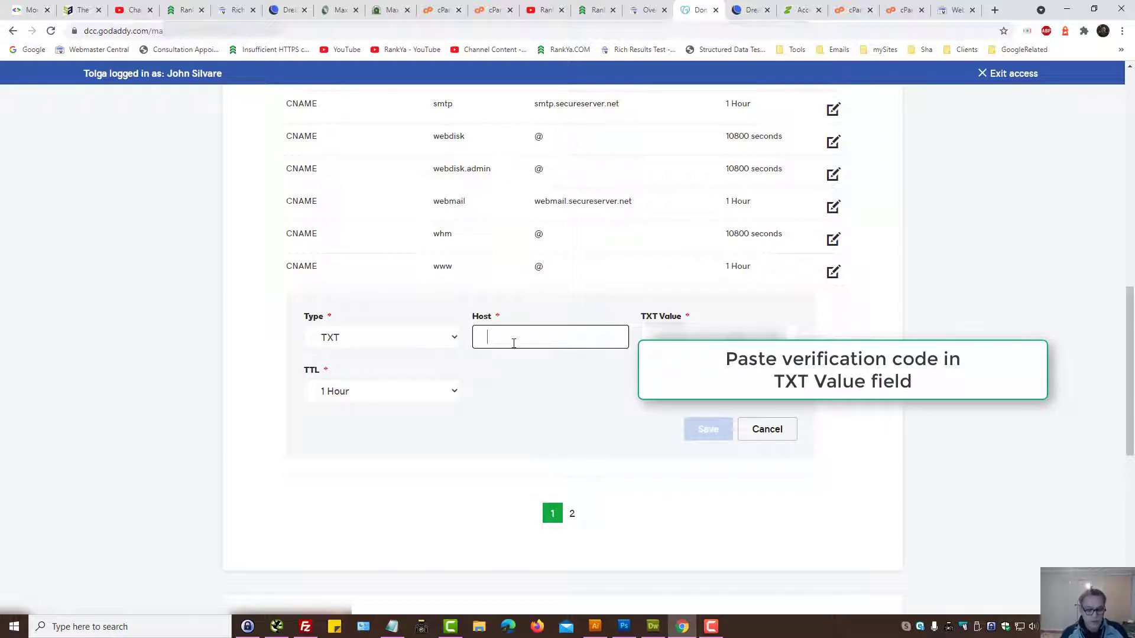
{"action": "type", "text": "@"}
{"action": "left_click_drag", "start_coordinate": [515, 343], "coordinate": [484, 343]}
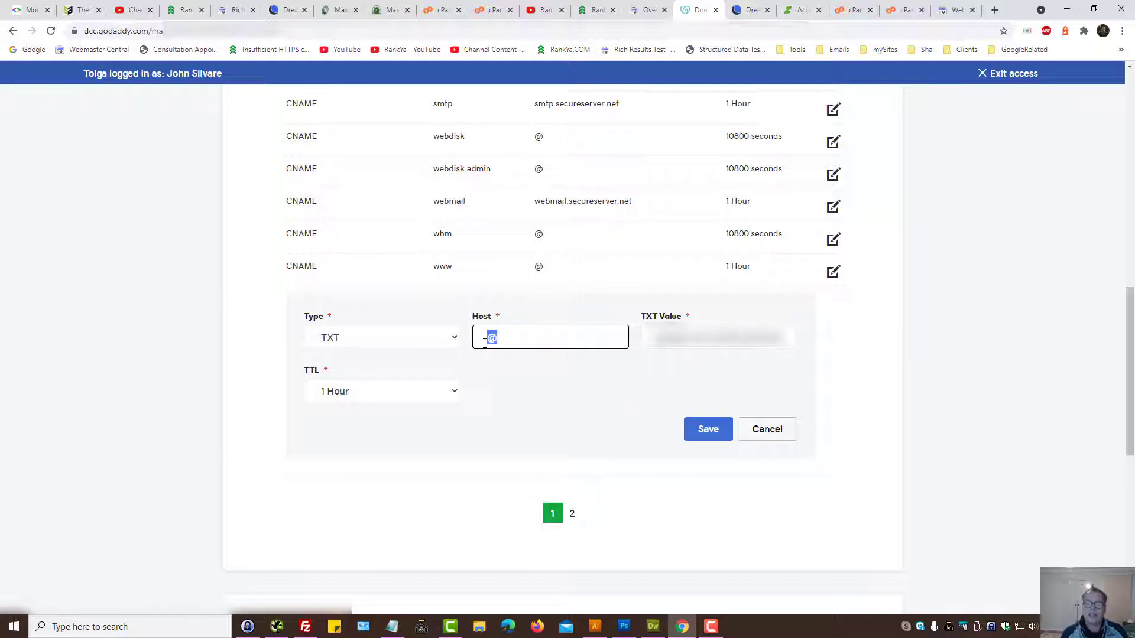
{"action": "left_click", "coordinate": [522, 343]}
Open a blank DreamHost TXT record form for rankya.com to compare its fields
{"action": "left_click", "coordinate": [747, 10]}
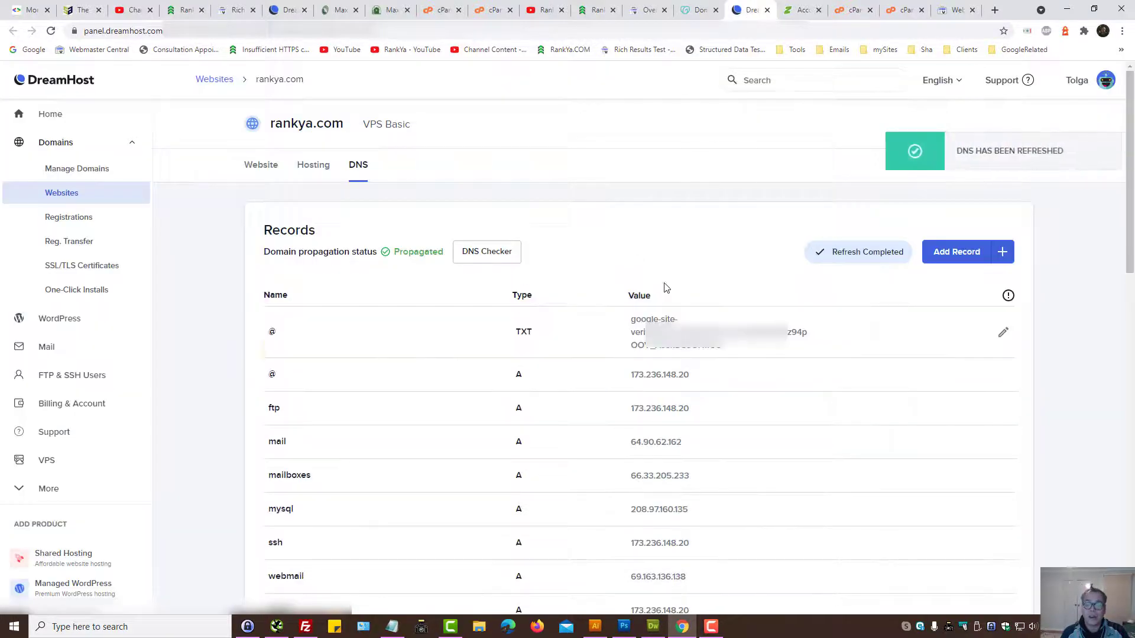
{"action": "left_click", "coordinate": [944, 256]}
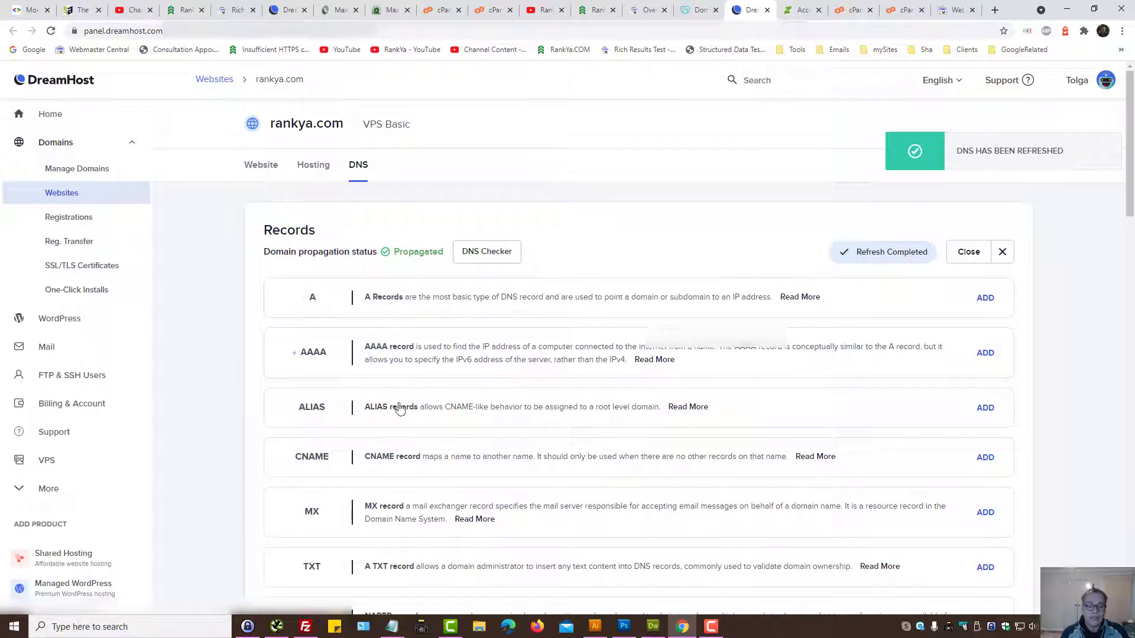
{"action": "left_click", "coordinate": [405, 567]}
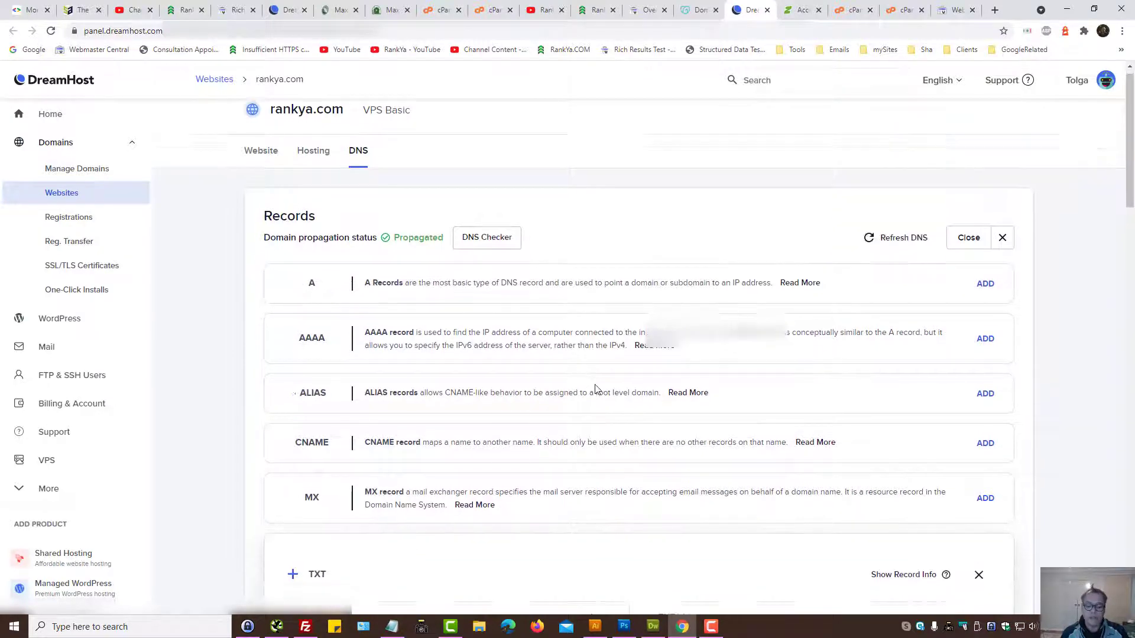
{"action": "scroll", "coordinate": [590, 392], "scroll_direction": "down", "scroll_amount": 5}
{"action": "left_click", "coordinate": [331, 335]}
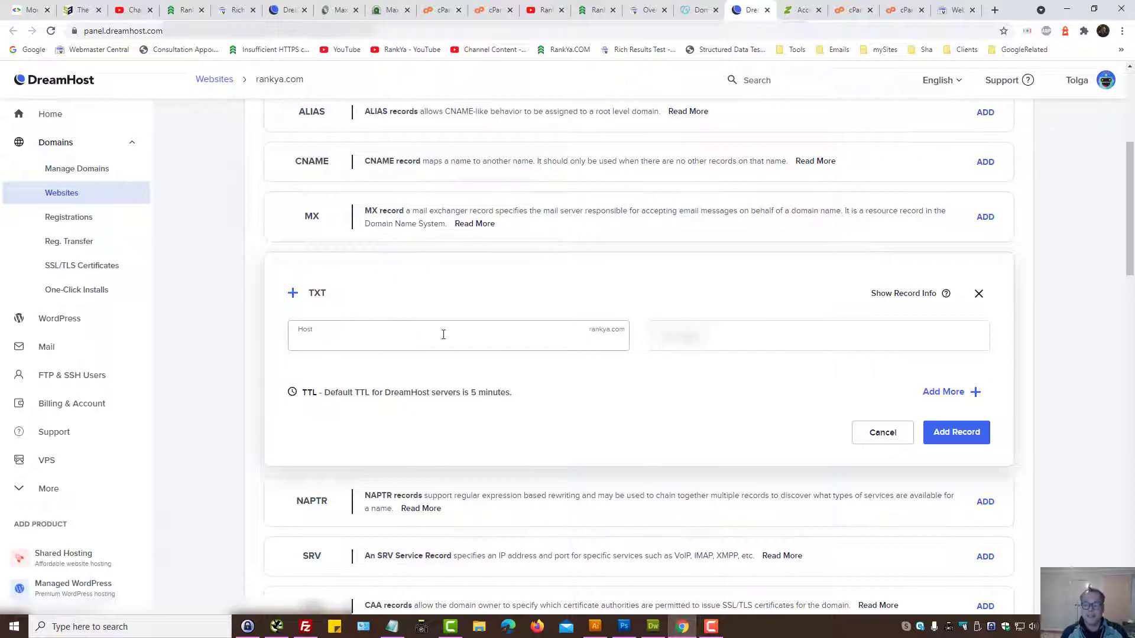
{"action": "left_click", "coordinate": [531, 308]}
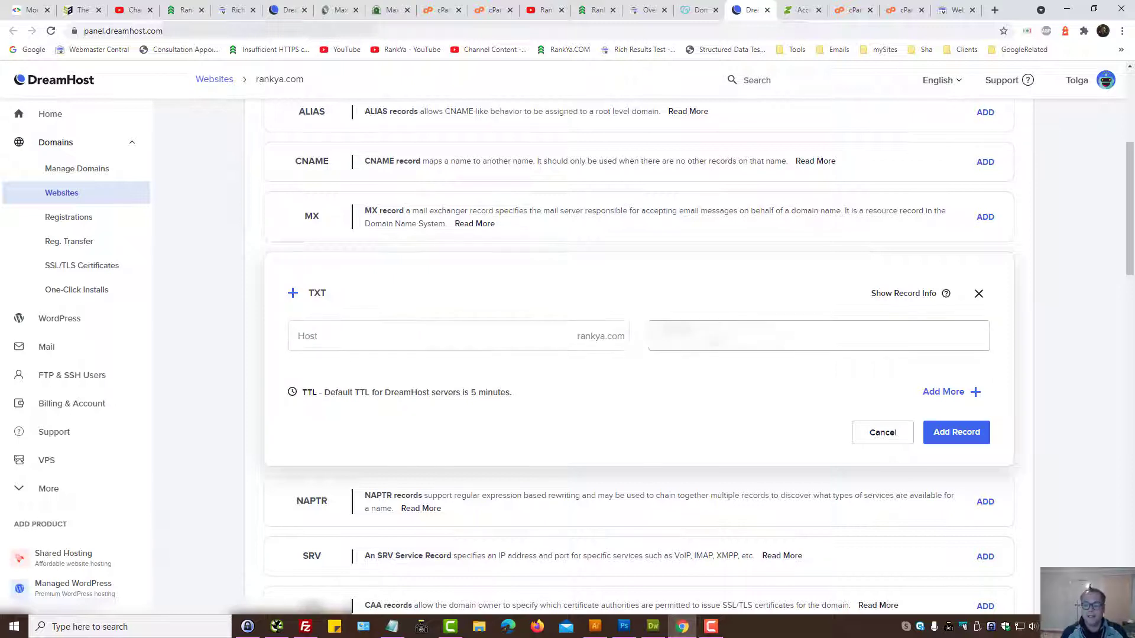
Replace the GoDaddy TXT record's host with a freshly typed @
{"action": "left_click", "coordinate": [695, 13]}
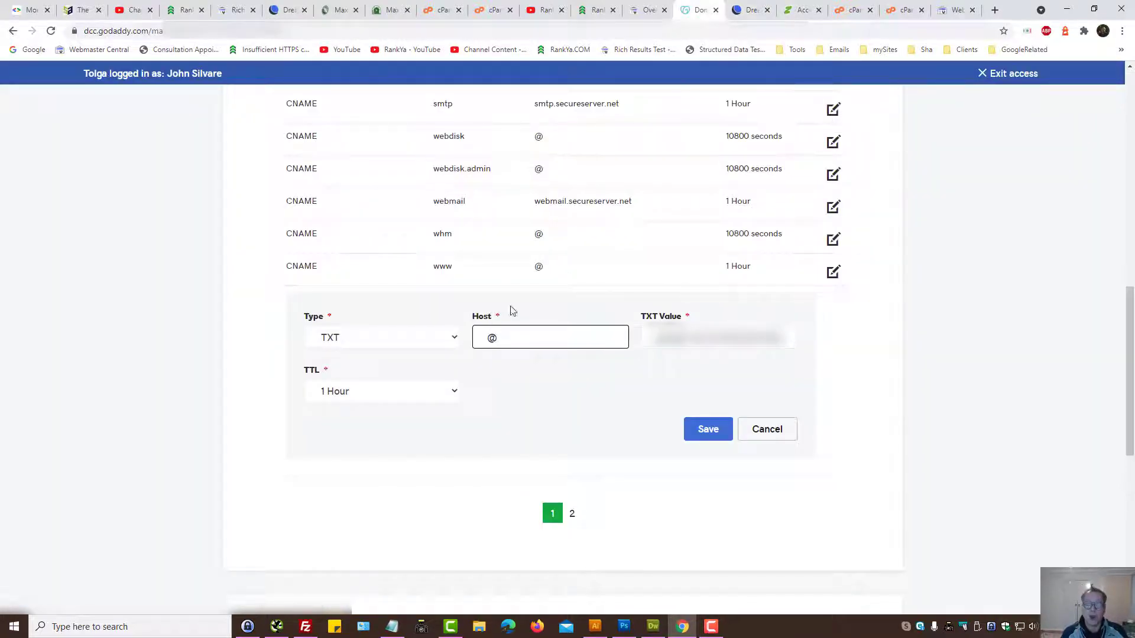
{"action": "key", "text": "ctrl+a"}
{"action": "key", "text": "BackSpace"}
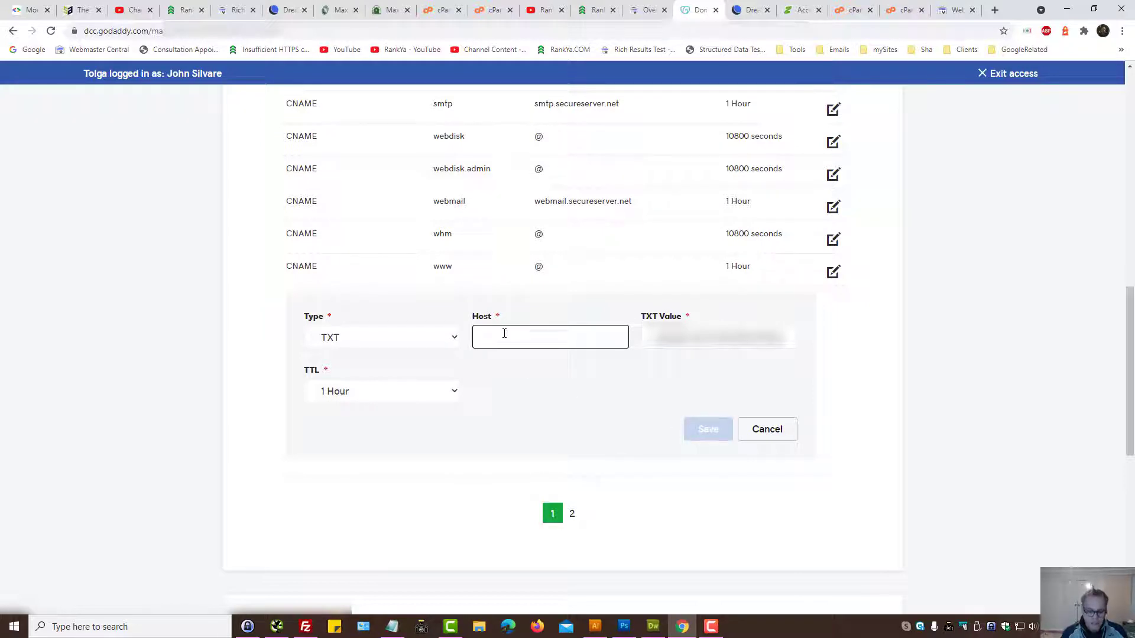
{"action": "type", "text": "@"}
{"action": "scroll", "coordinate": [558, 372], "scroll_direction": "up", "scroll_amount": 2}
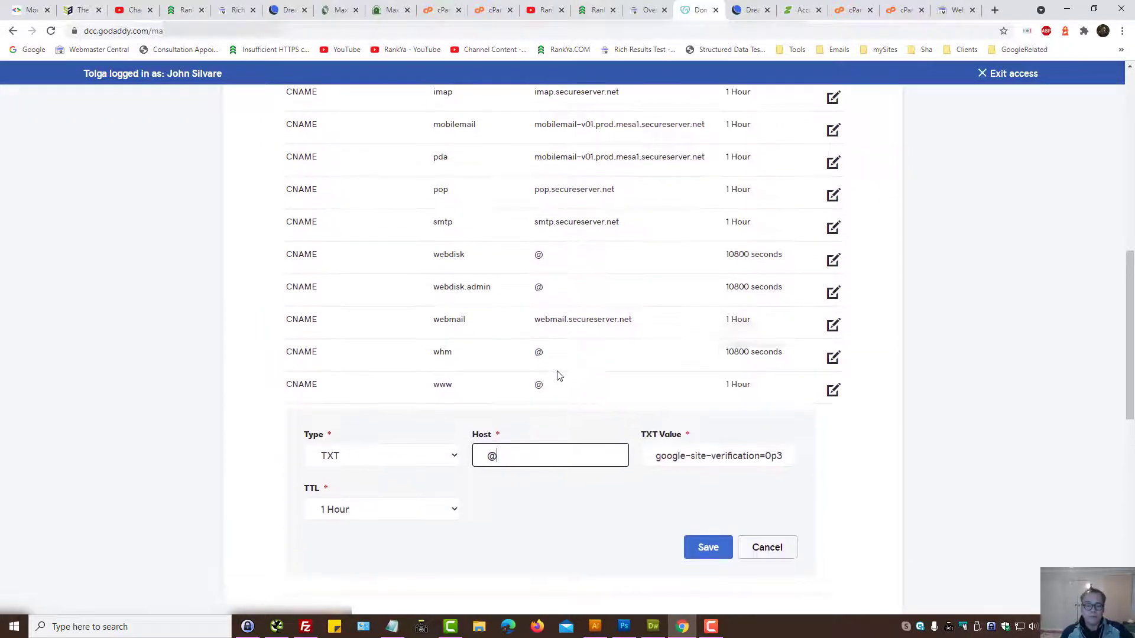
{"action": "double_click", "coordinate": [513, 456]}
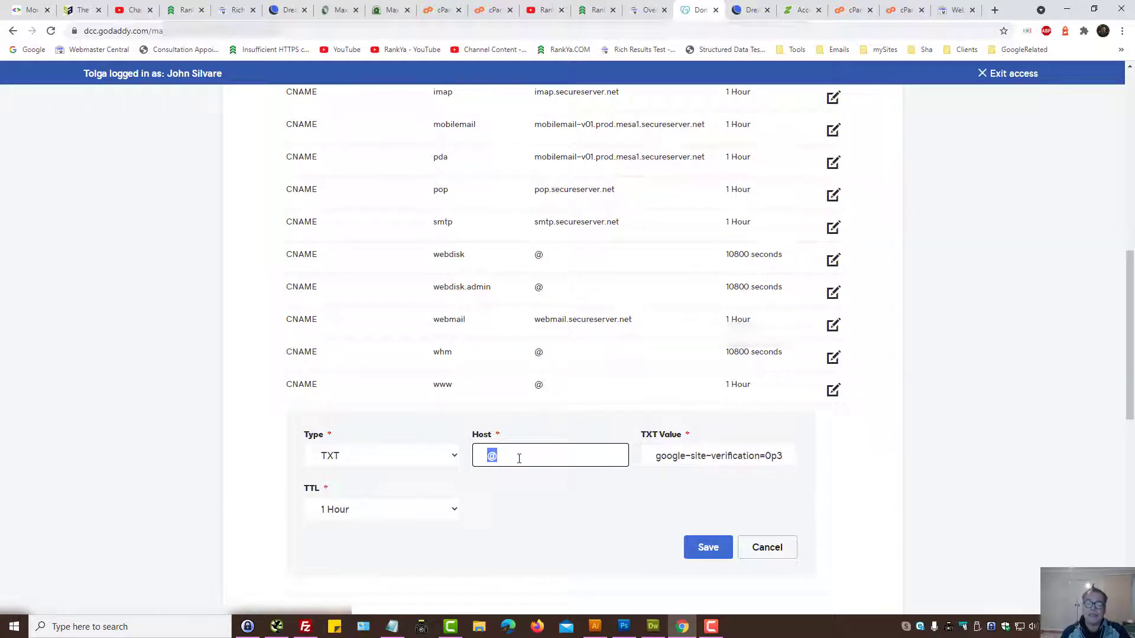
{"action": "left_click", "coordinate": [519, 458]}
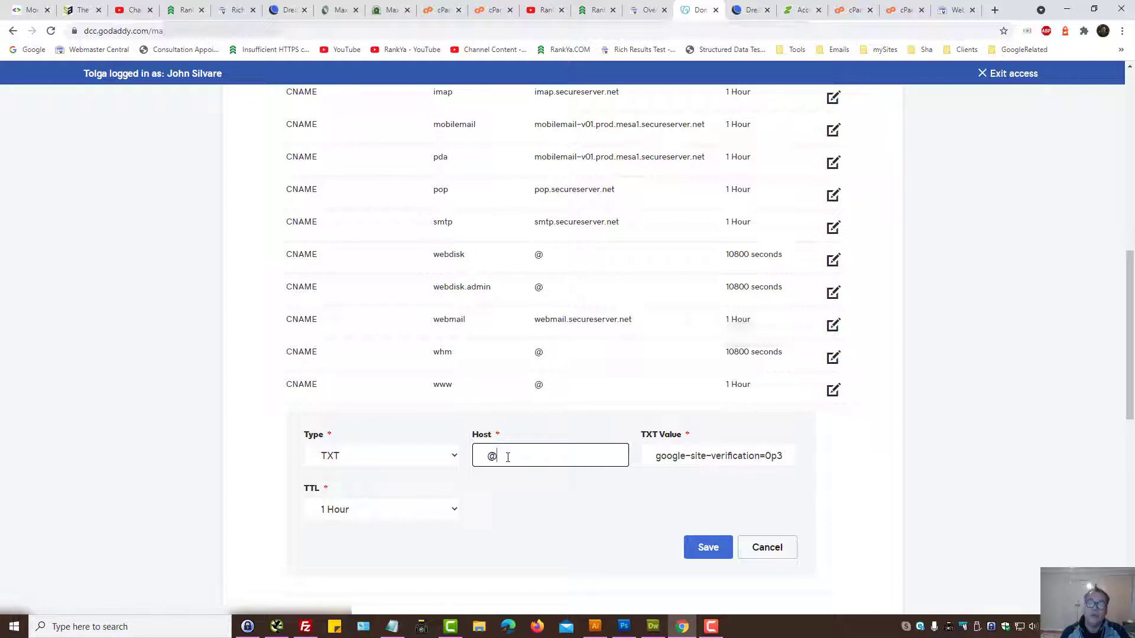
Keep the TXT record's TTL at 1 Hour
{"action": "scroll", "coordinate": [508, 457], "scroll_direction": "down", "scroll_amount": 2}
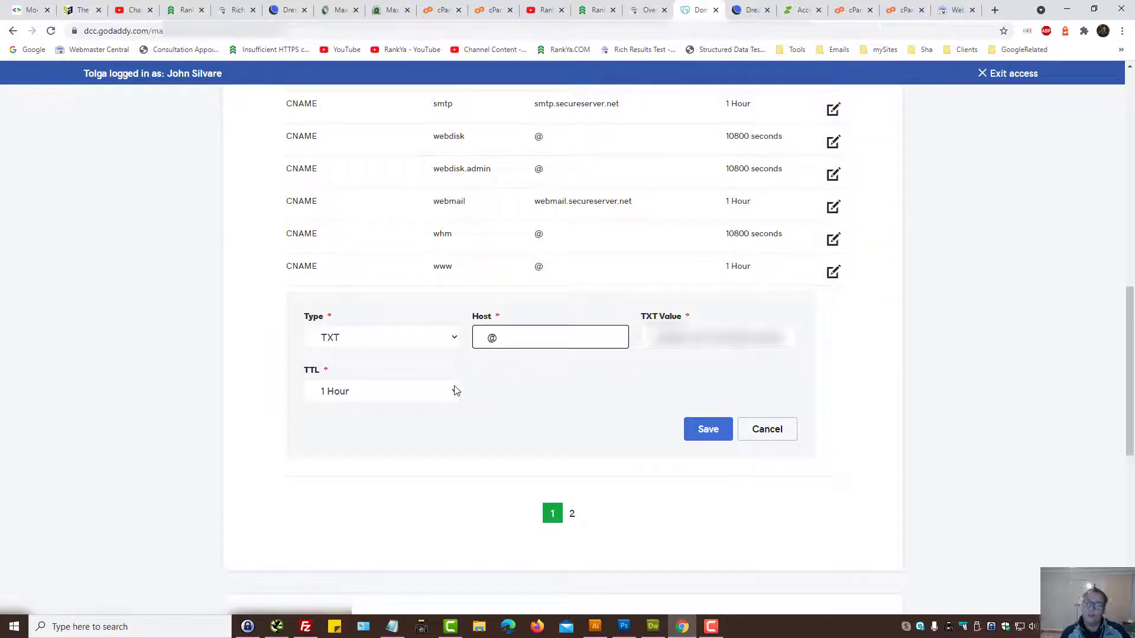
{"action": "left_click", "coordinate": [455, 391]}
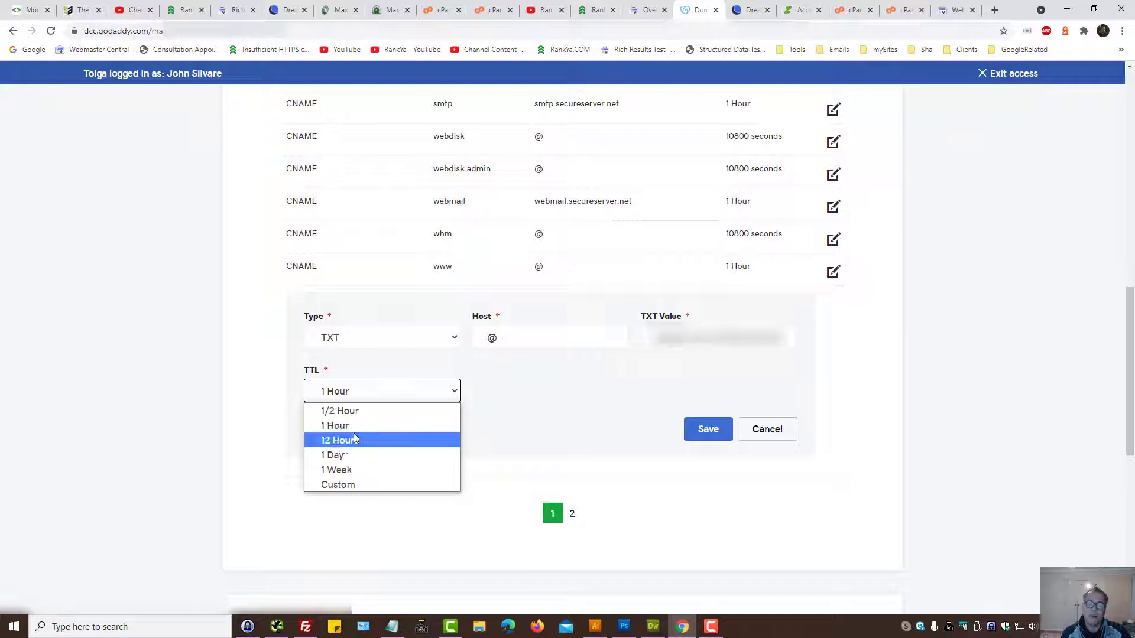
{"action": "left_click", "coordinate": [555, 398]}
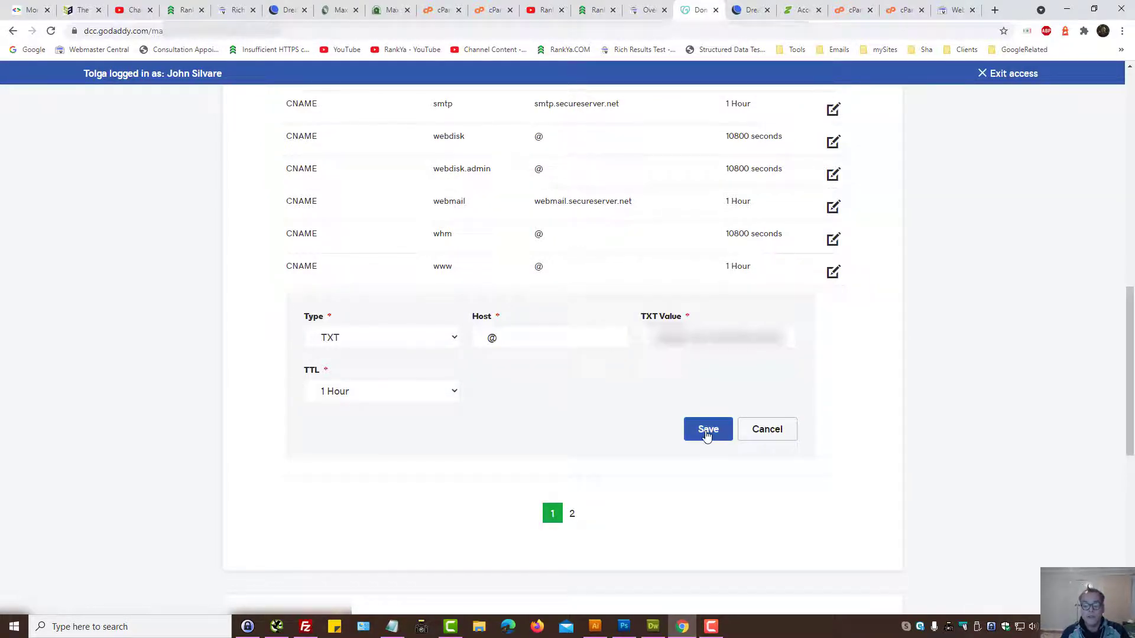
Return to Search Console's DNS verification dialog showing the TXT code
{"action": "left_click", "coordinate": [648, 10]}
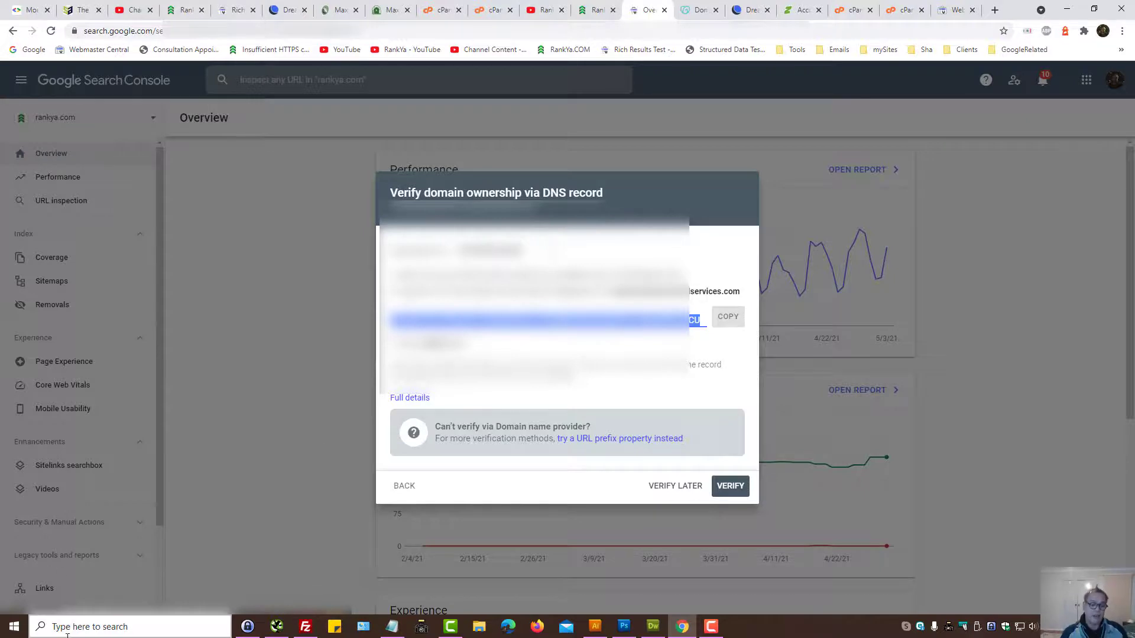
Launch Command Prompt via search, type 'ping rankya.com', then minimize it
{"action": "left_click", "coordinate": [94, 626]}
{"action": "type", "text": "cmd"}
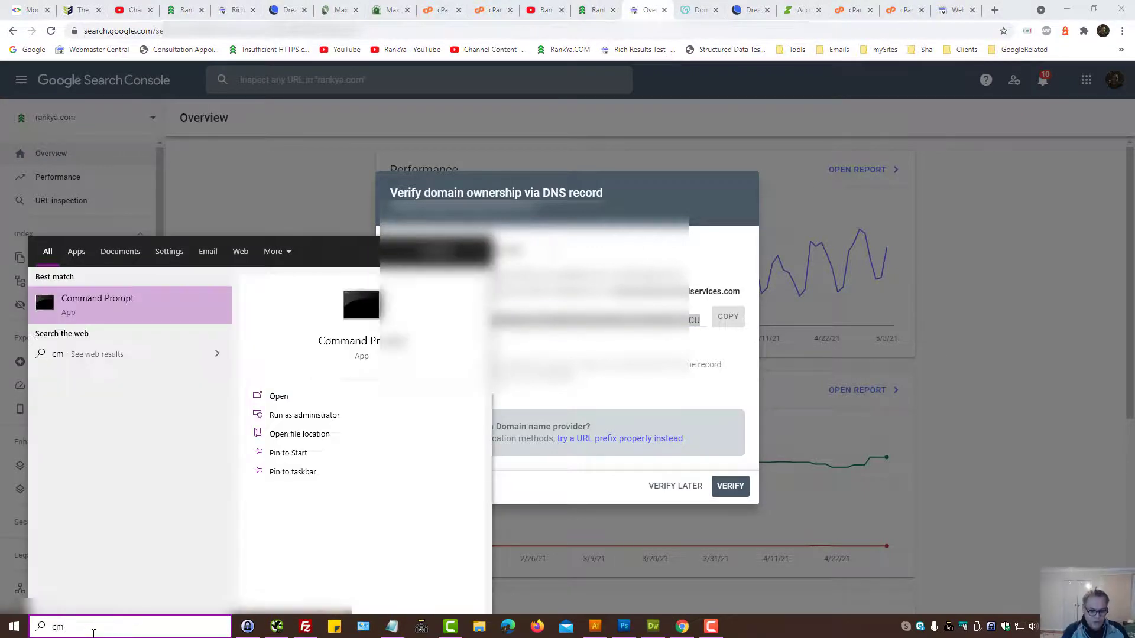
{"action": "key", "text": "Return"}
{"action": "type", "text": "p"}
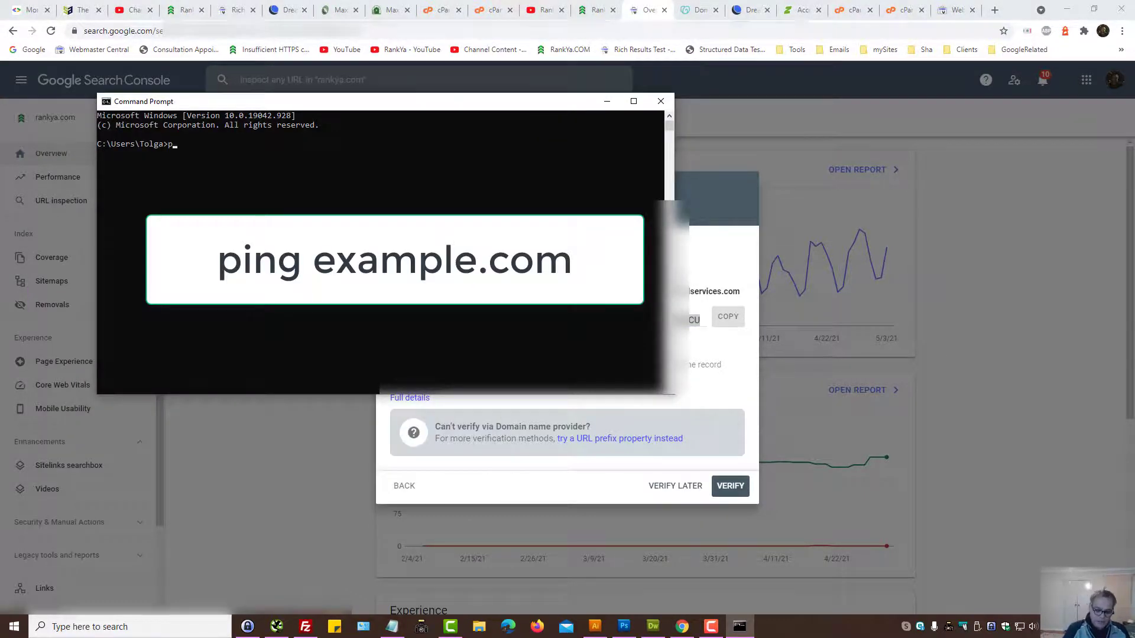
{"action": "type", "text": "ing rankya.com"}
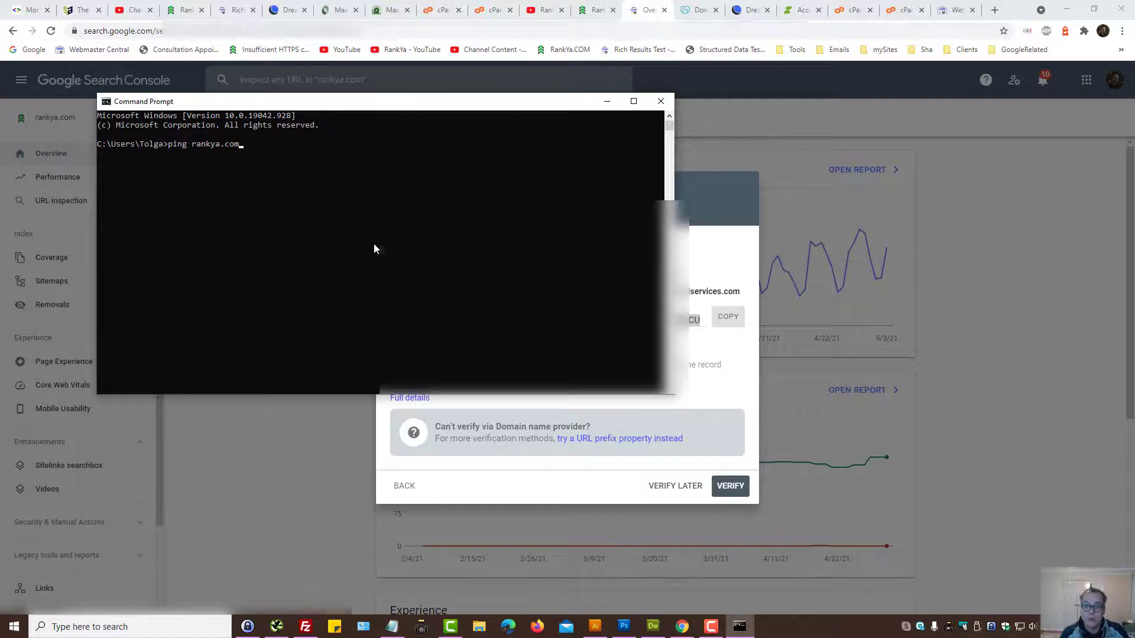
{"action": "left_click", "coordinate": [607, 101]}
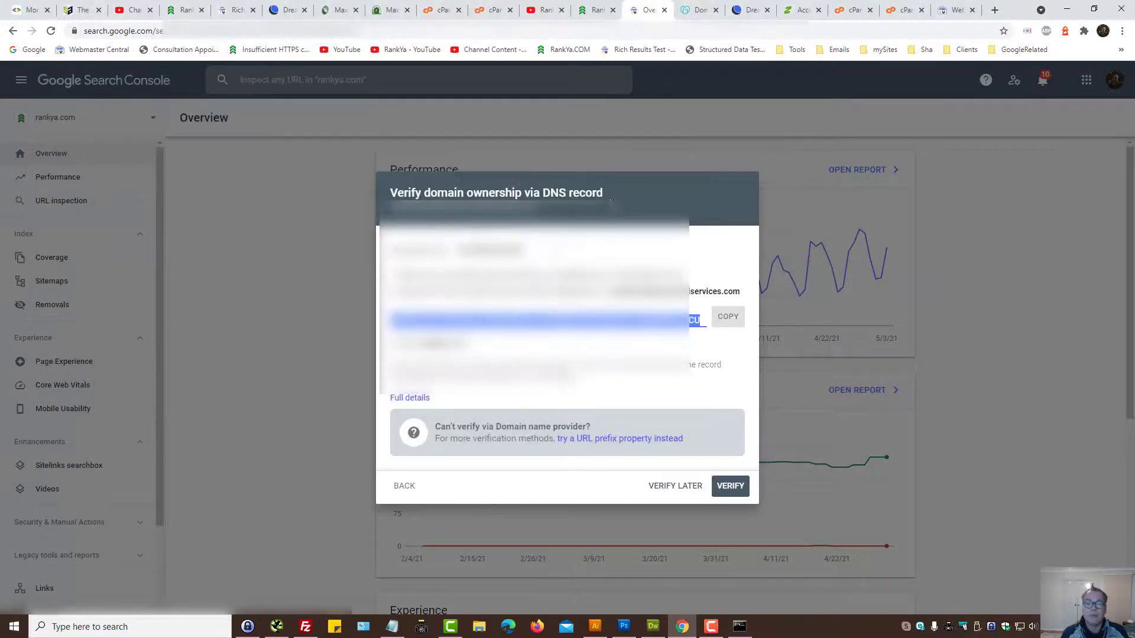
Open ProxySite from Tools bookmarks with rankya.com on the US14 server, then view Webmaster Central
{"action": "middle_click", "coordinate": [792, 51]}
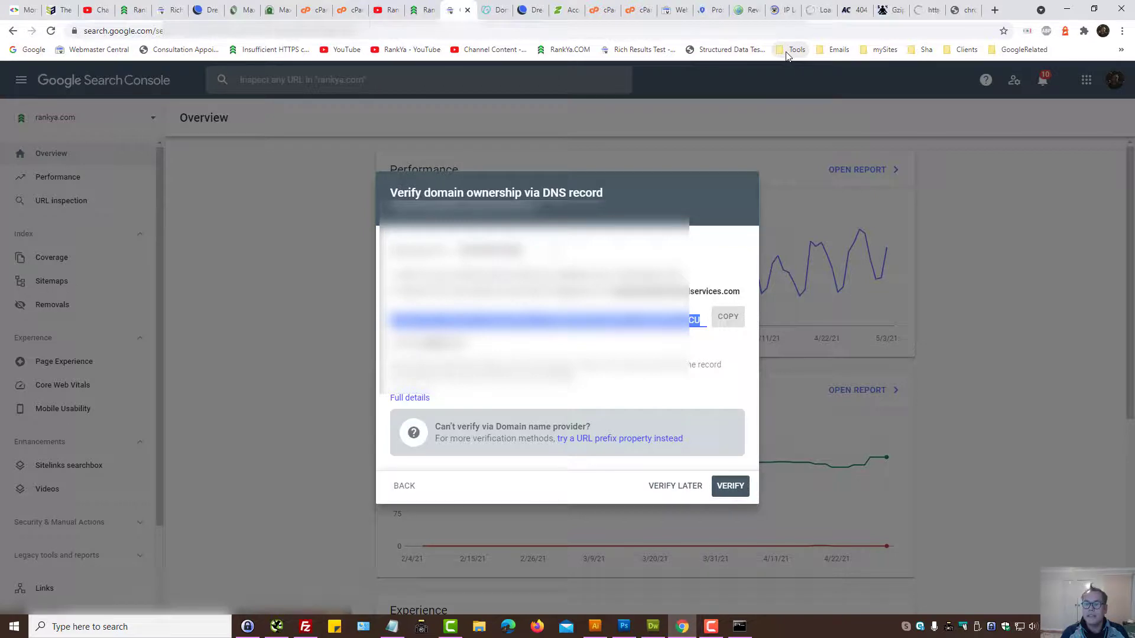
{"action": "left_click", "coordinate": [787, 52]}
{"action": "middle_click", "coordinate": [827, 68]}
{"action": "mouse_move", "coordinate": [966, 49]}
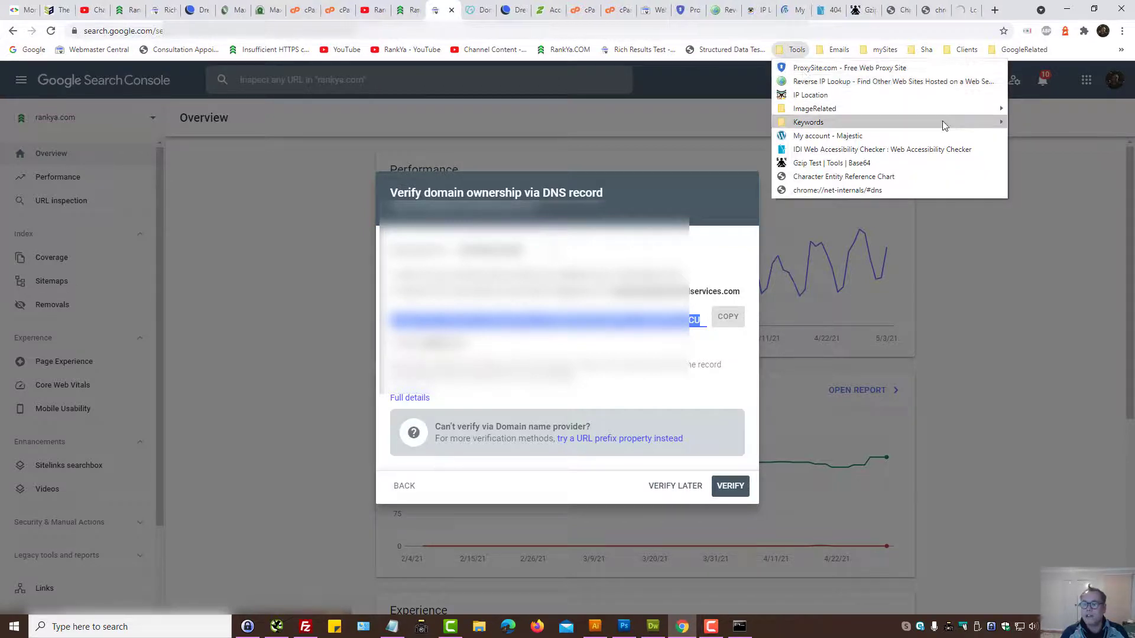
{"action": "left_click", "coordinate": [971, 6]}
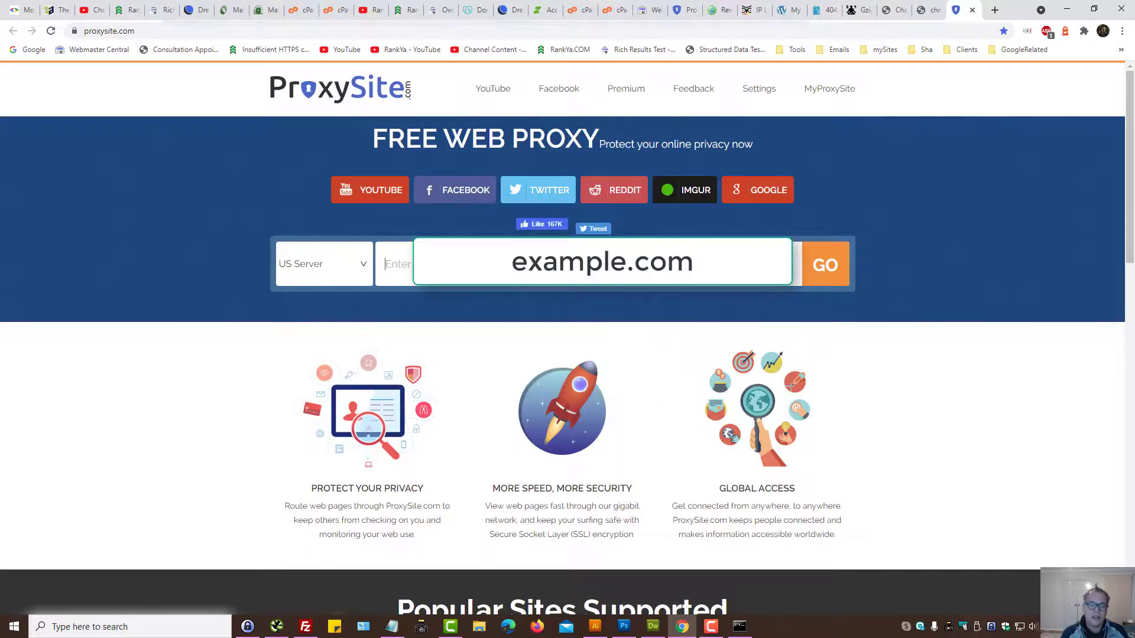
{"action": "type", "text": "ran"}
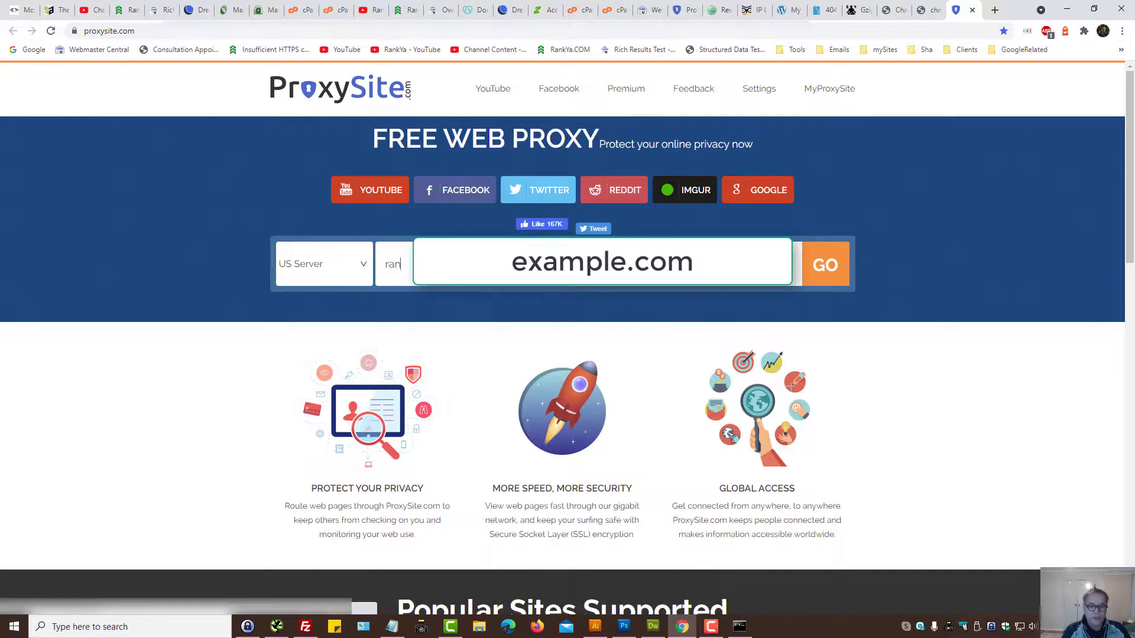
{"action": "type", "text": "ky"}
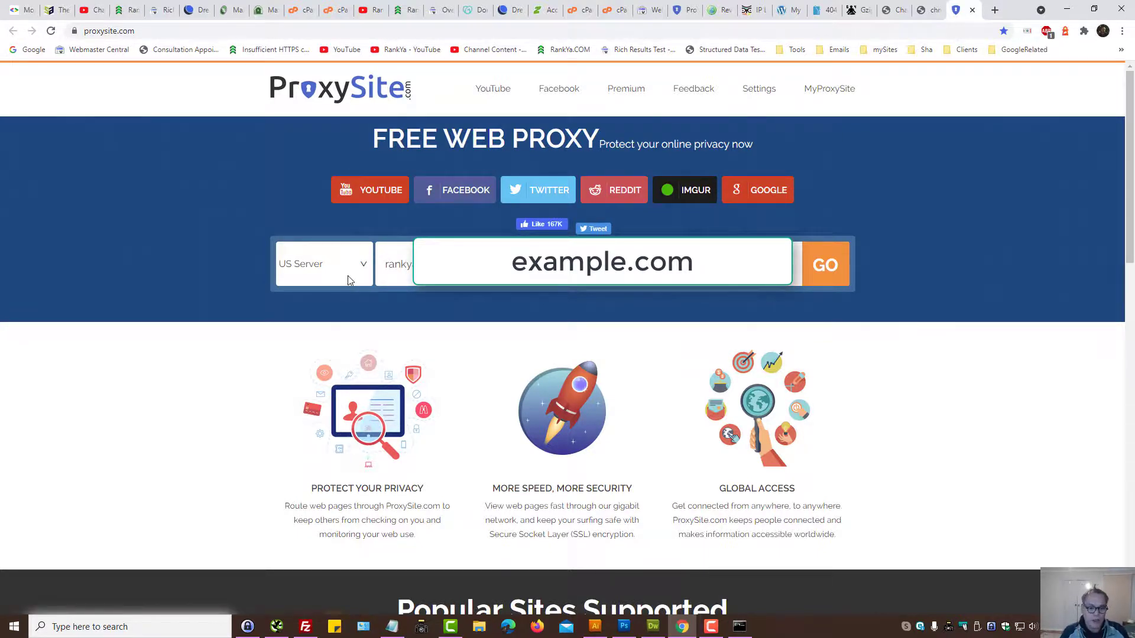
{"action": "left_click", "coordinate": [349, 277]}
{"action": "left_click", "coordinate": [325, 500]}
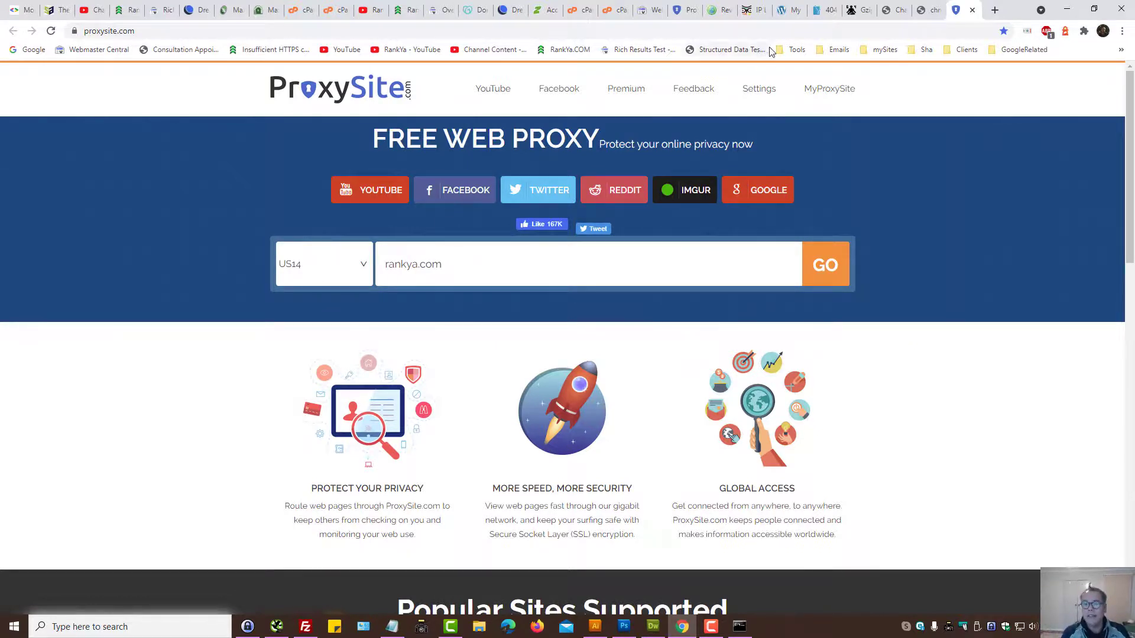
{"action": "left_click", "coordinate": [648, 10]}
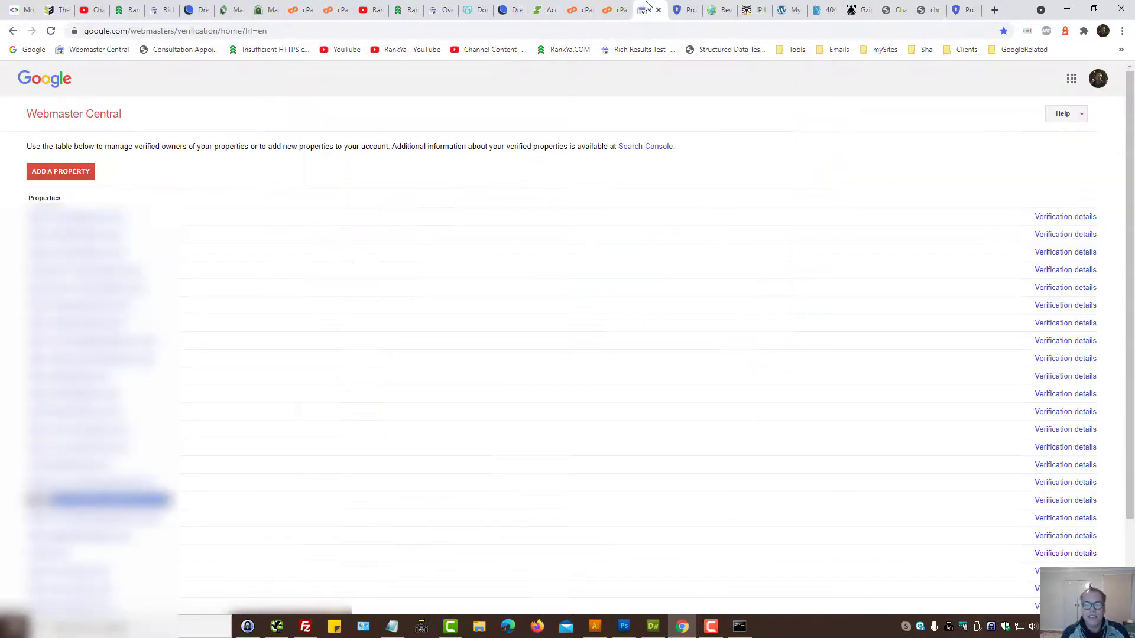
Revisit the Search Console DNS verification dialog and the ping window, then show RankYa's YouTube channel
{"action": "left_click", "coordinate": [508, 10]}
{"action": "left_click", "coordinate": [441, 9]}
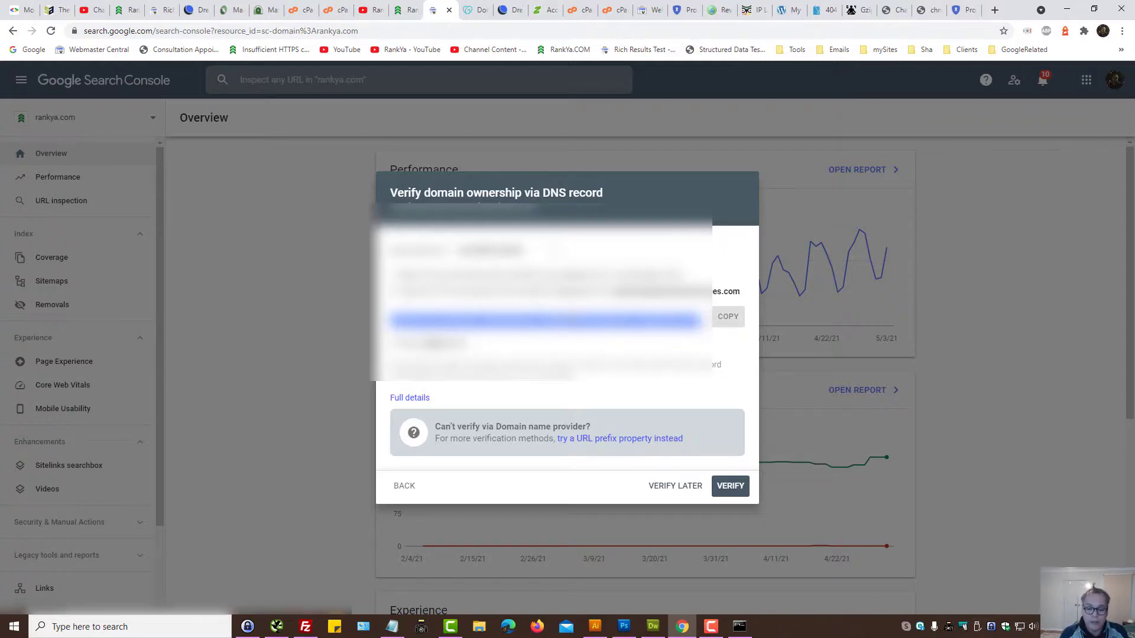
{"action": "left_click", "coordinate": [739, 626]}
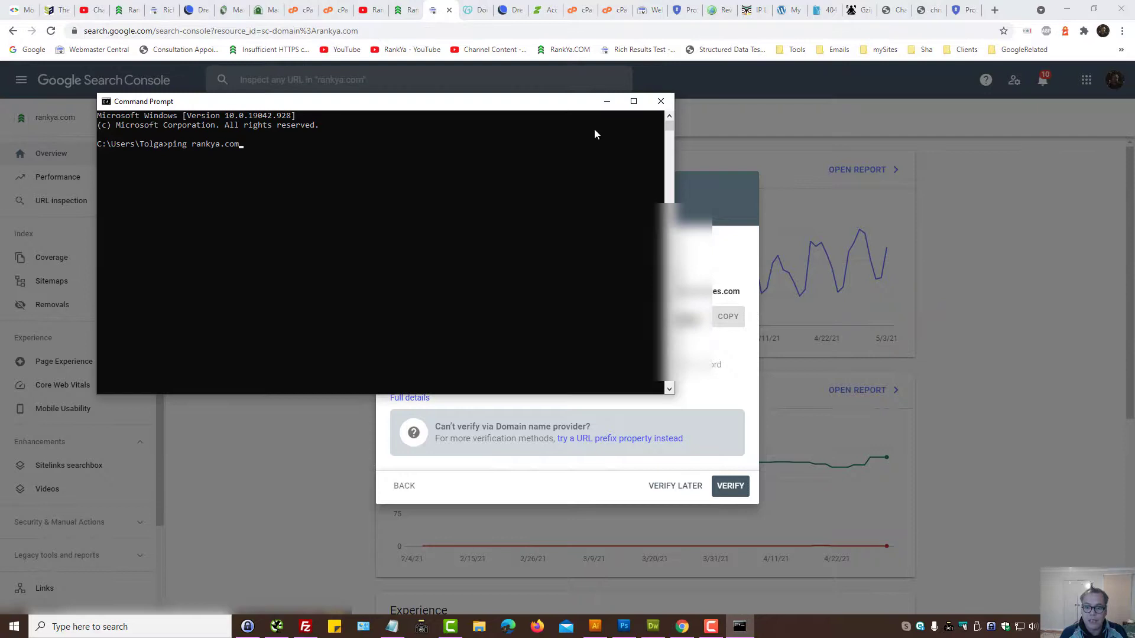
{"action": "left_click", "coordinate": [606, 101]}
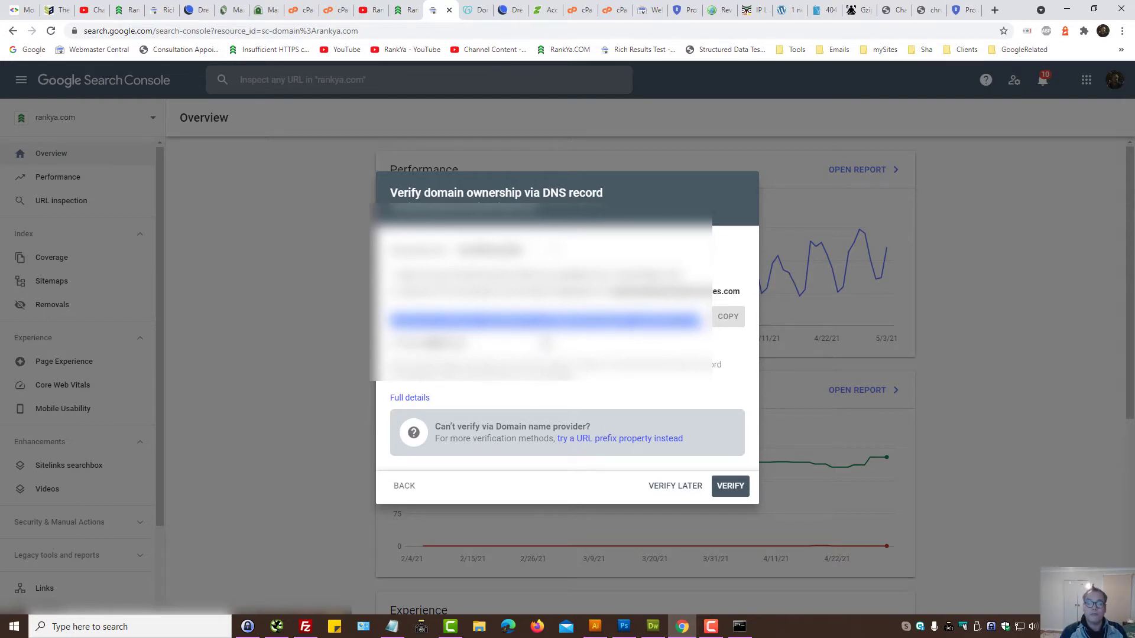
{"action": "left_click", "coordinate": [370, 10]}
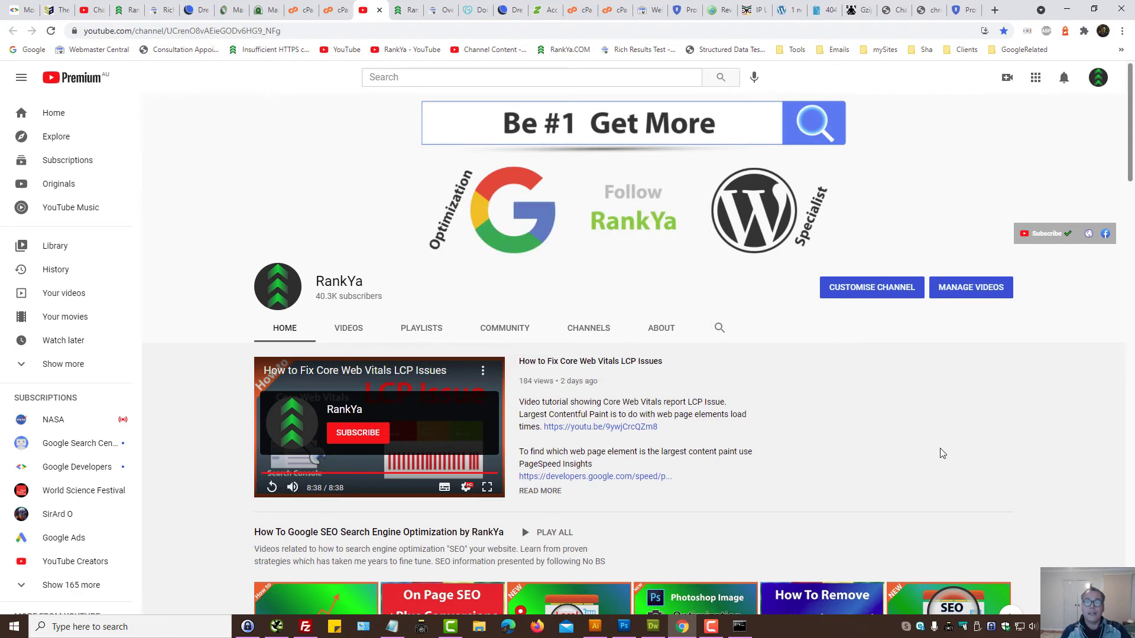